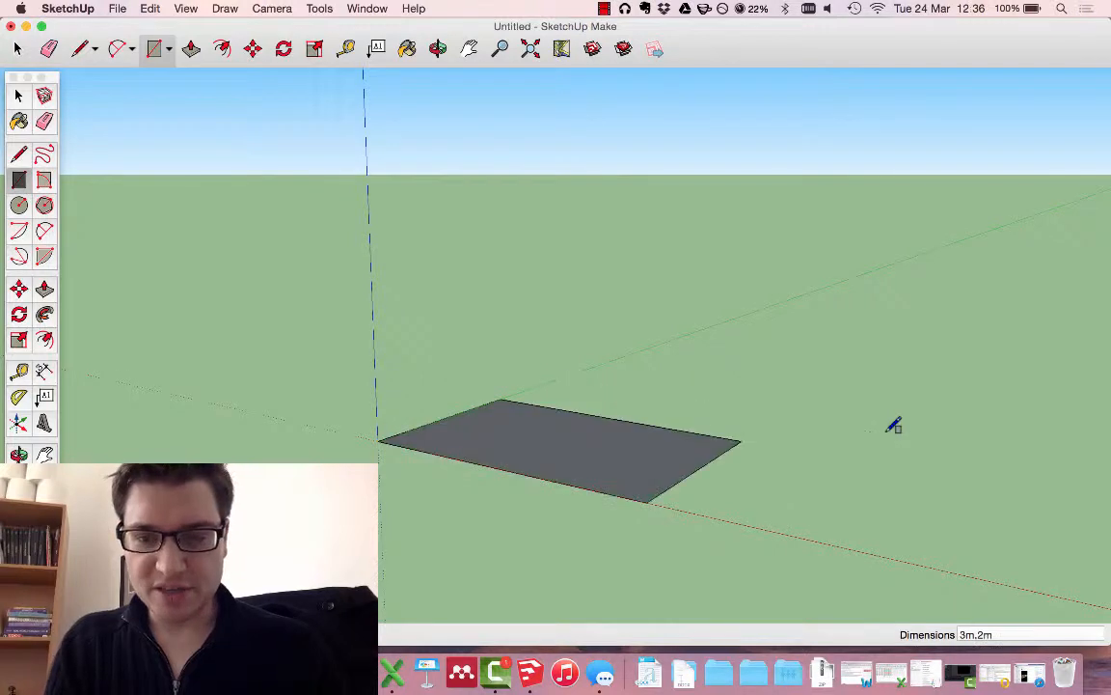
# Draw an inner rectangle of about 2.82 by 1.89 m in top view, leaving a wall strip along three sides of the floor
pyautogui.scroll(3, 412, 396)
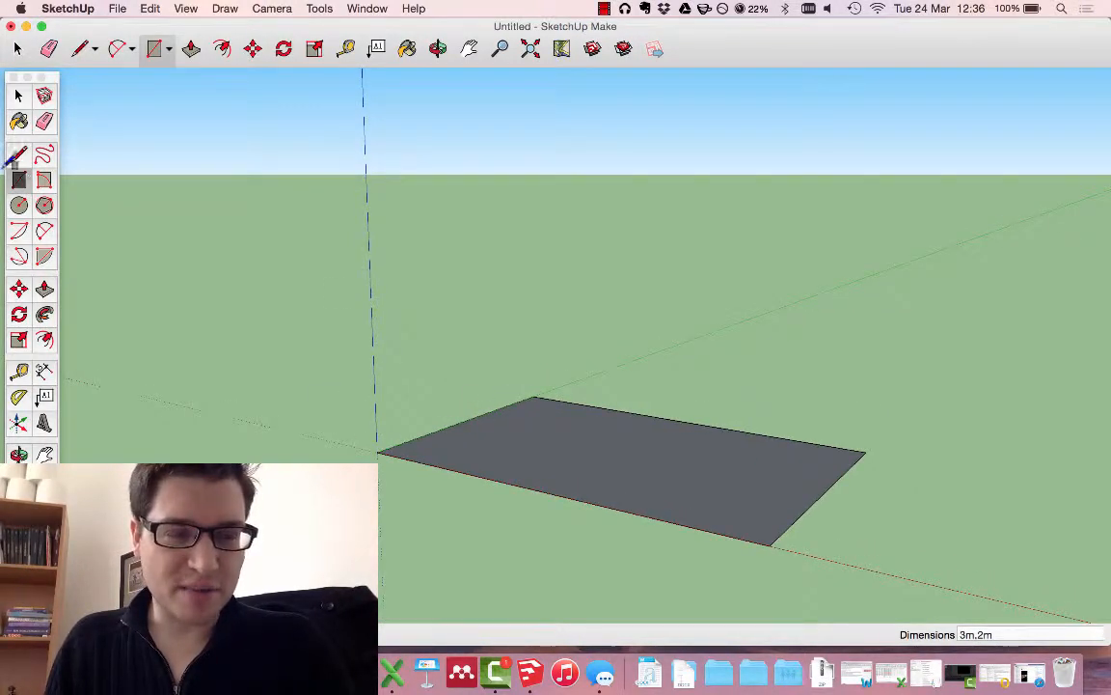
pyautogui.click(272, 7)
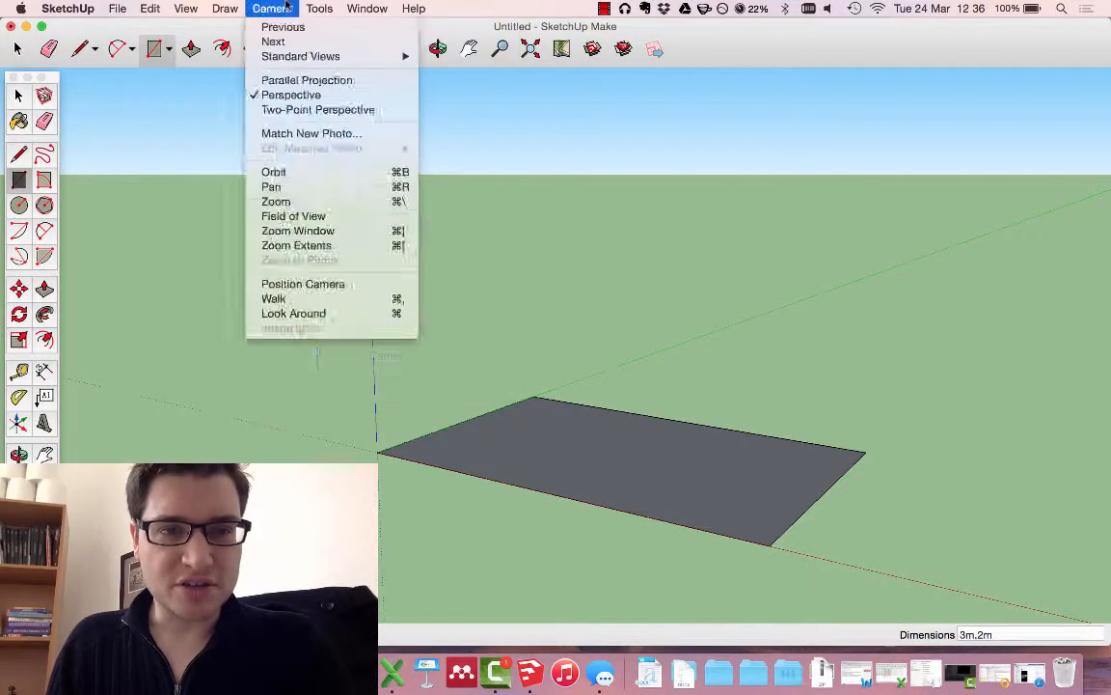
pyautogui.moveTo(309, 56)
pyautogui.click(439, 56)
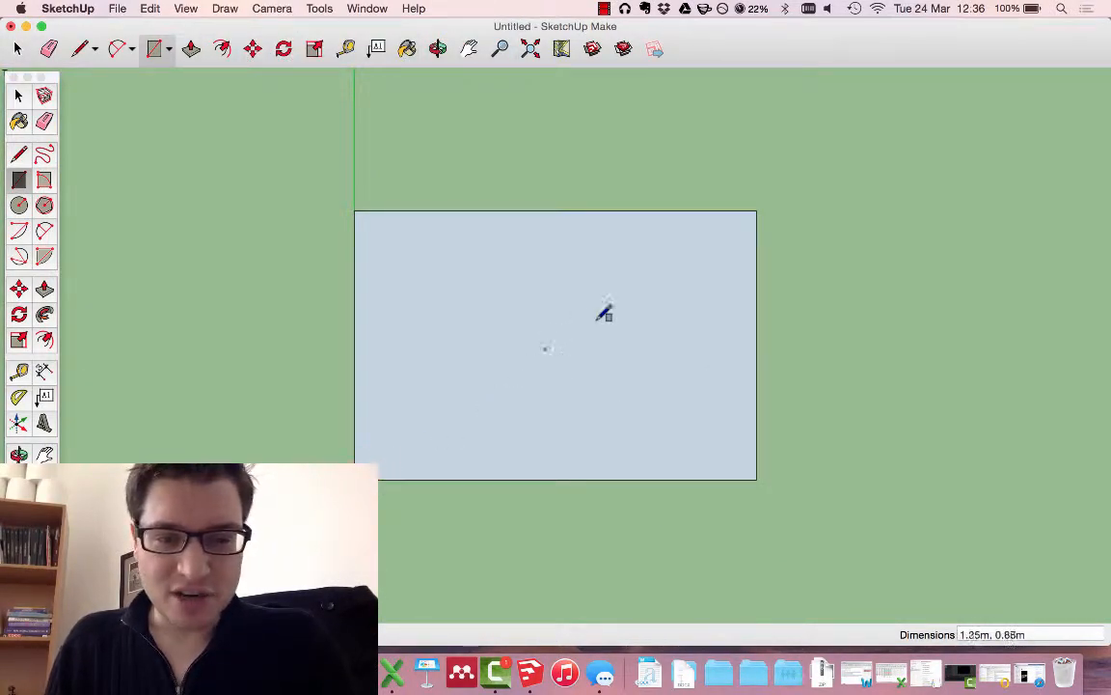
pyautogui.click(743, 225)
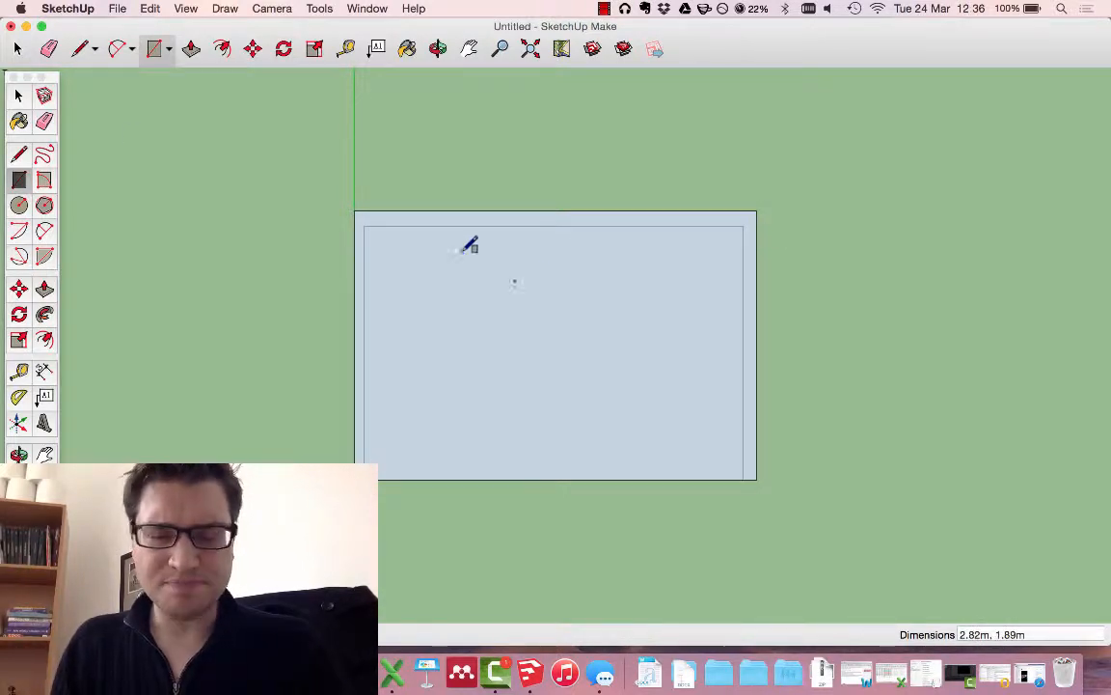
# Try to raise the wall strip around the floor with Push/Pull, and undo the extrusion
pyautogui.moveTo(469, 245); pyautogui.dragTo(327, 94, button='middle')
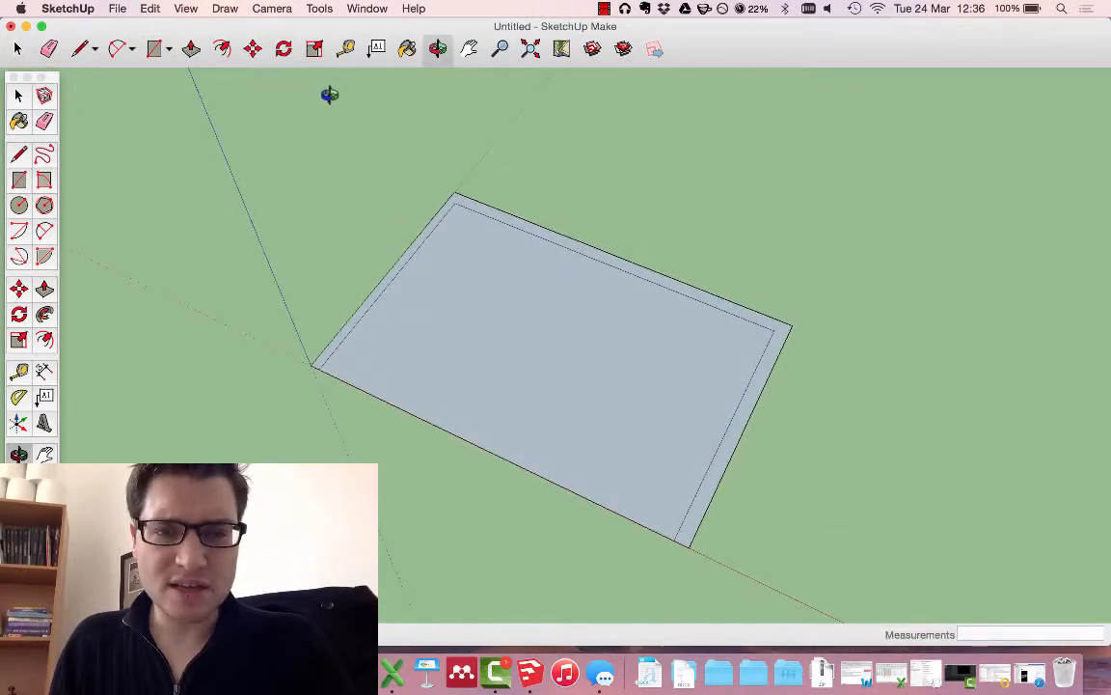
pyautogui.click(43, 289)
pyautogui.click(499, 210)
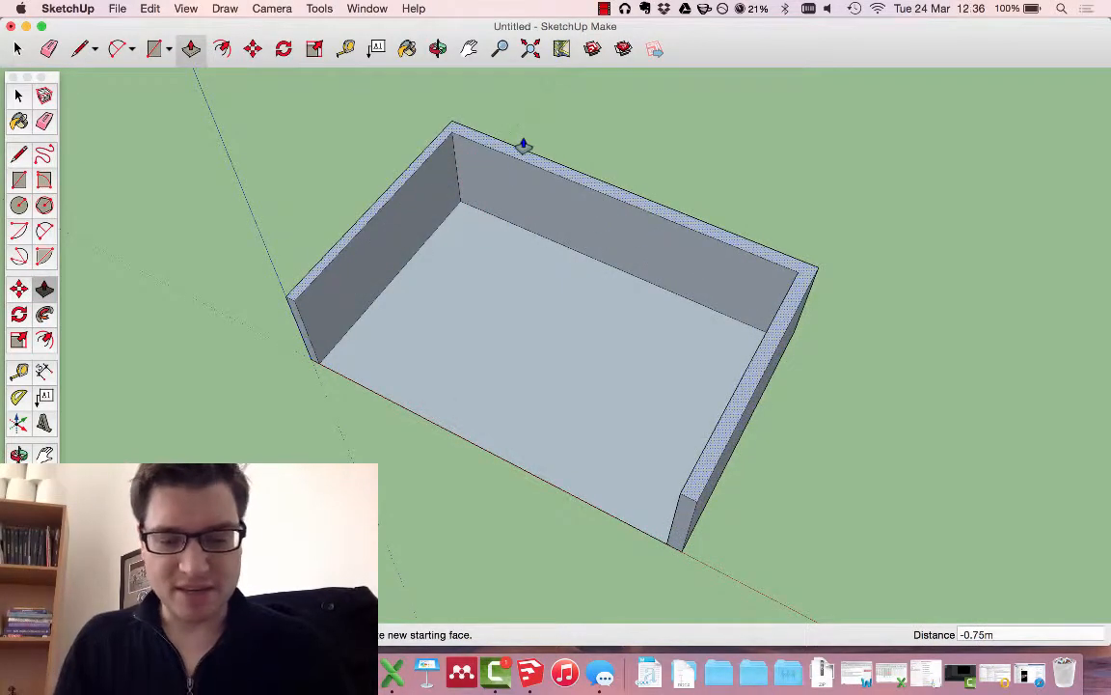
pyautogui.press('Return')
pyautogui.scroll(-3, 567, 154)
pyautogui.moveTo(593, 196); pyautogui.dragTo(645, 69, button='middle')
pyautogui.press('super+z')
pyautogui.scroll(5, 450, 280)
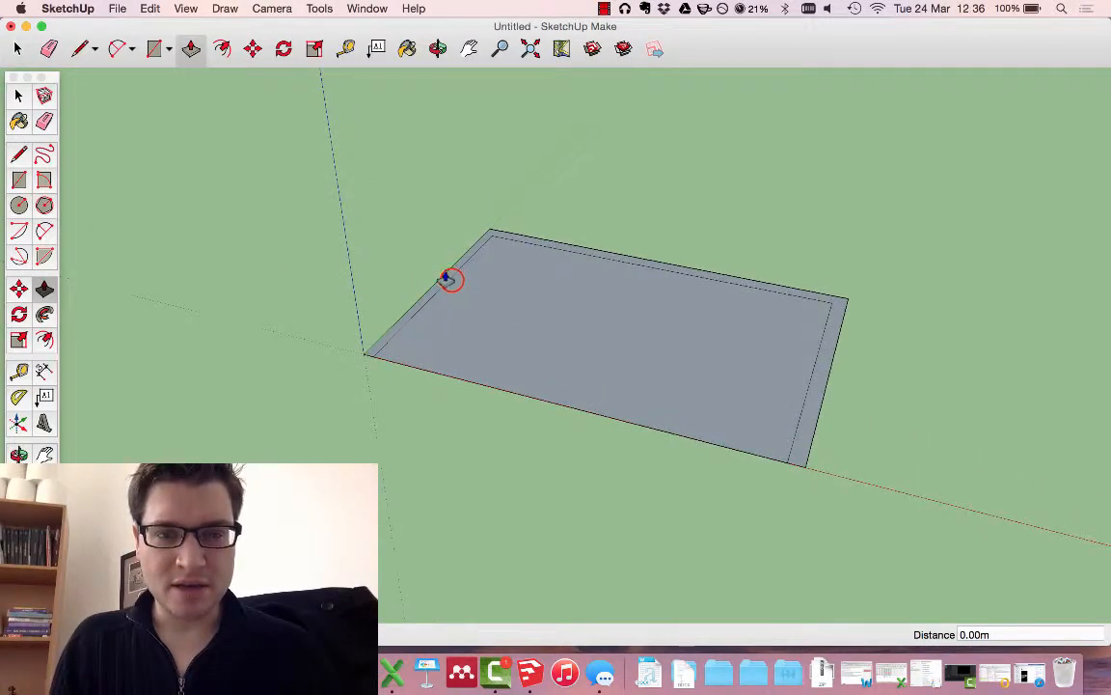
# Push/Pull the strip around the floor up by 2 m to form the three walls
pyautogui.click(451, 287)
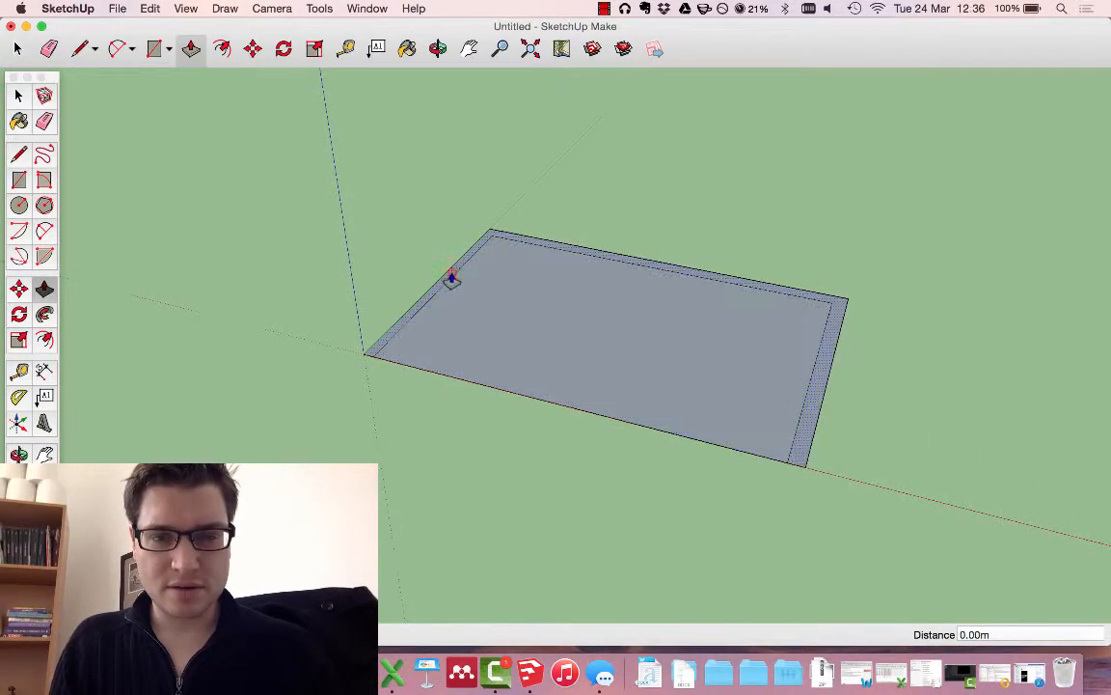
pyautogui.press('Return')
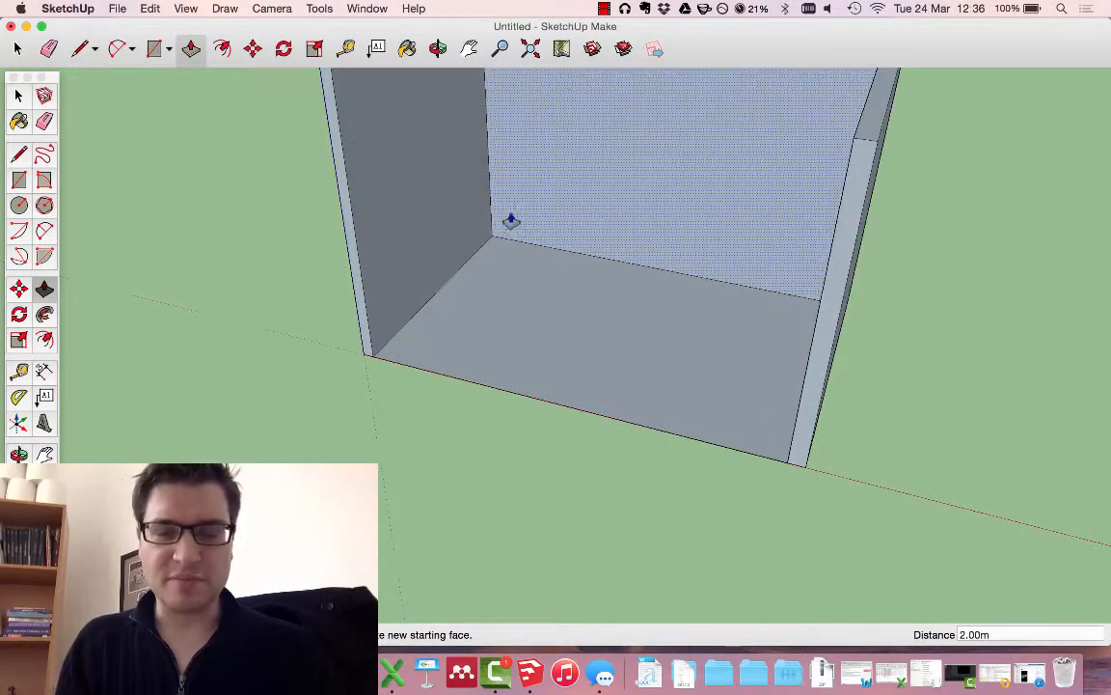
pyautogui.scroll(-4, 509, 239)
pyautogui.moveTo(637, 281); pyautogui.dragTo(235, 151, button='middle')
pyautogui.click(17, 97)
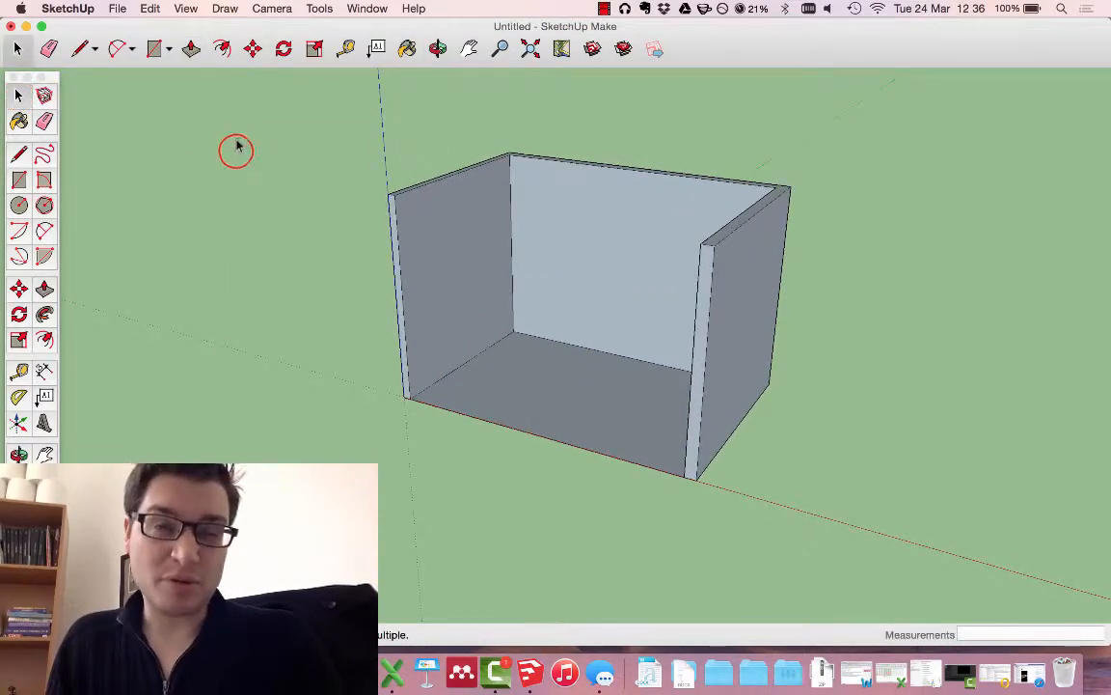
# Open the 3D Warehouse and search it for "human"
pyautogui.click(116, 9)
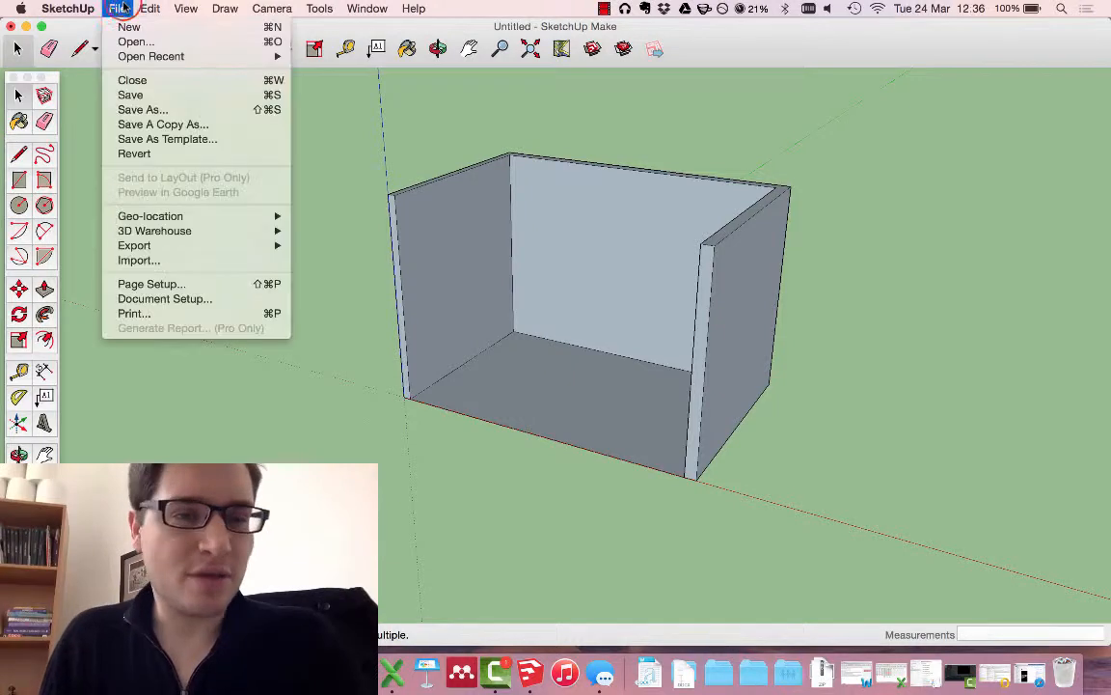
pyautogui.moveTo(164, 231)
pyautogui.click(409, 231)
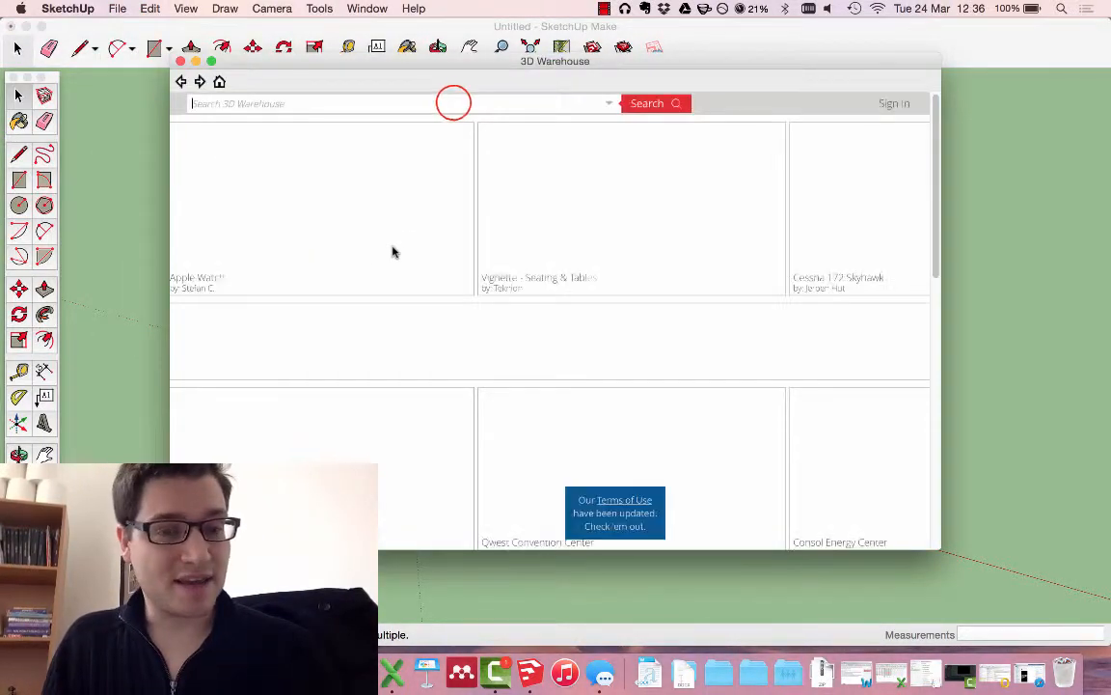
pyautogui.click(453, 103)
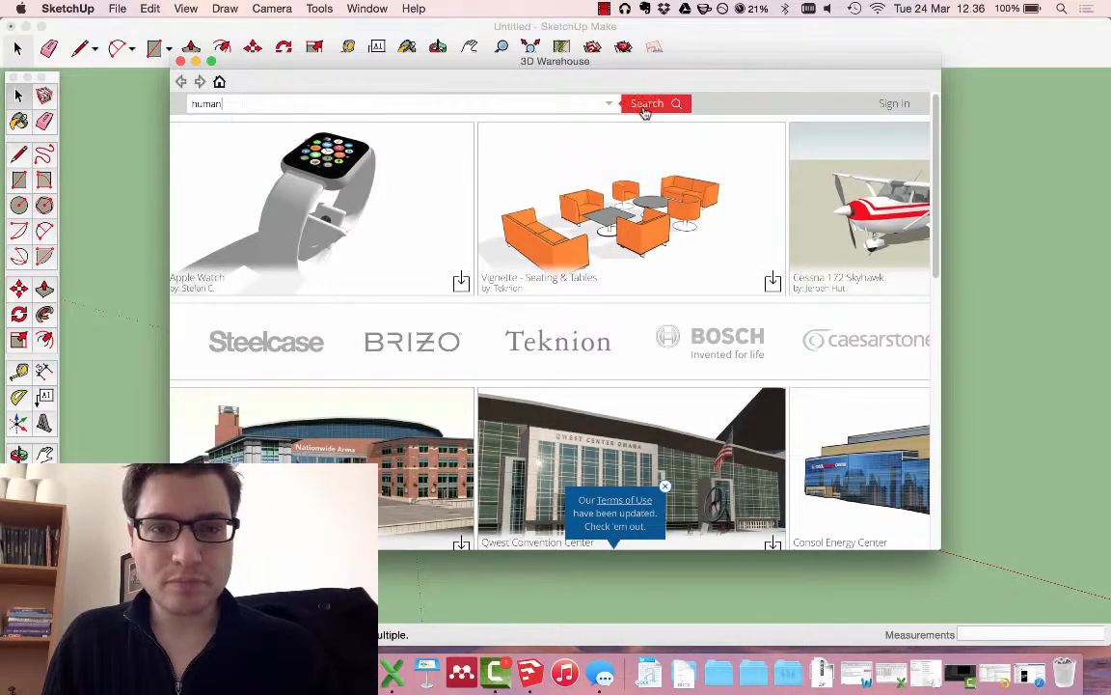
pyautogui.click(647, 104)
# Search the 3D Warehouse for "person" and browse the results for a suitable human figure
pyautogui.click(248, 104)
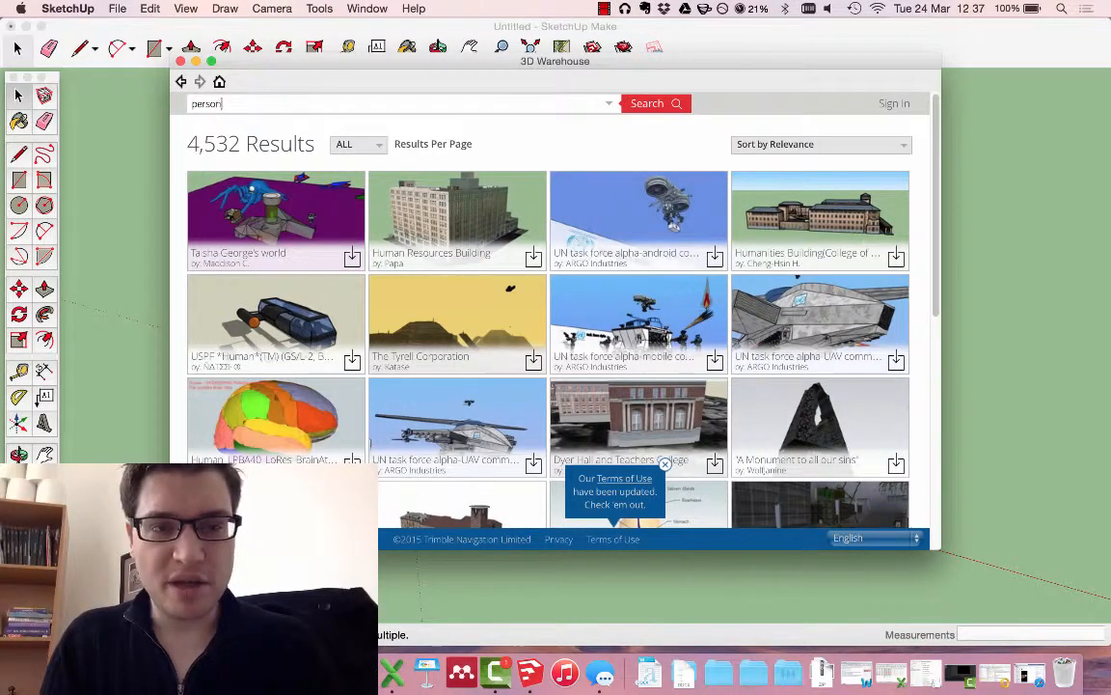
pyautogui.write('person')
pyautogui.press('Return')
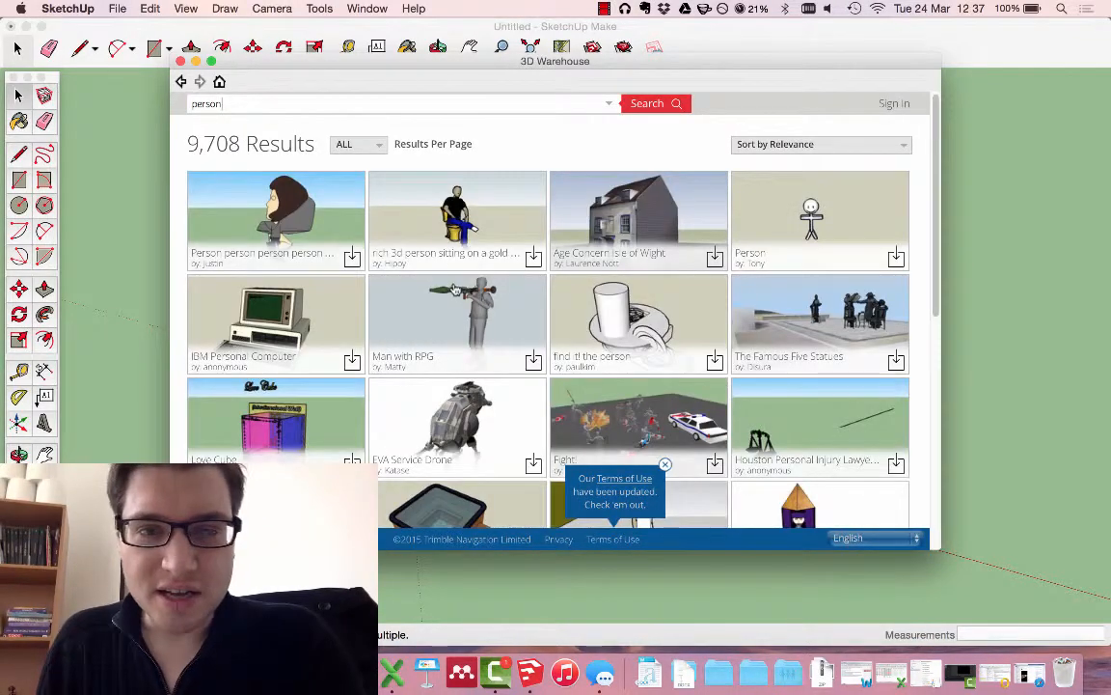
pyautogui.scroll(-5, 357, 253)
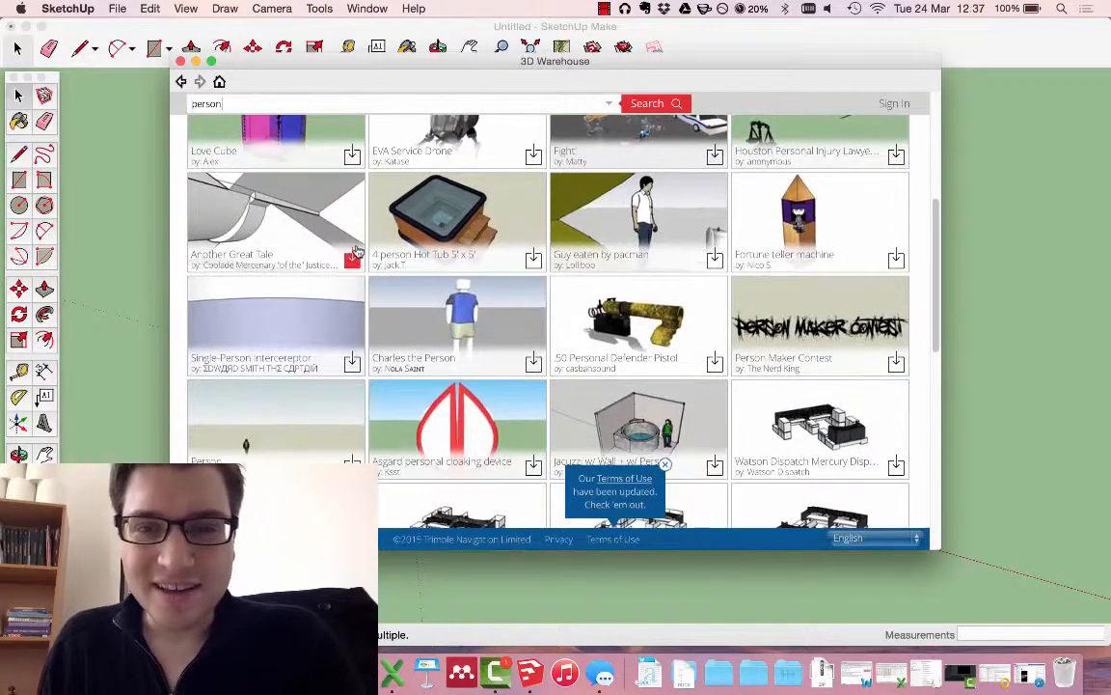
pyautogui.scroll(-10, 367, 253)
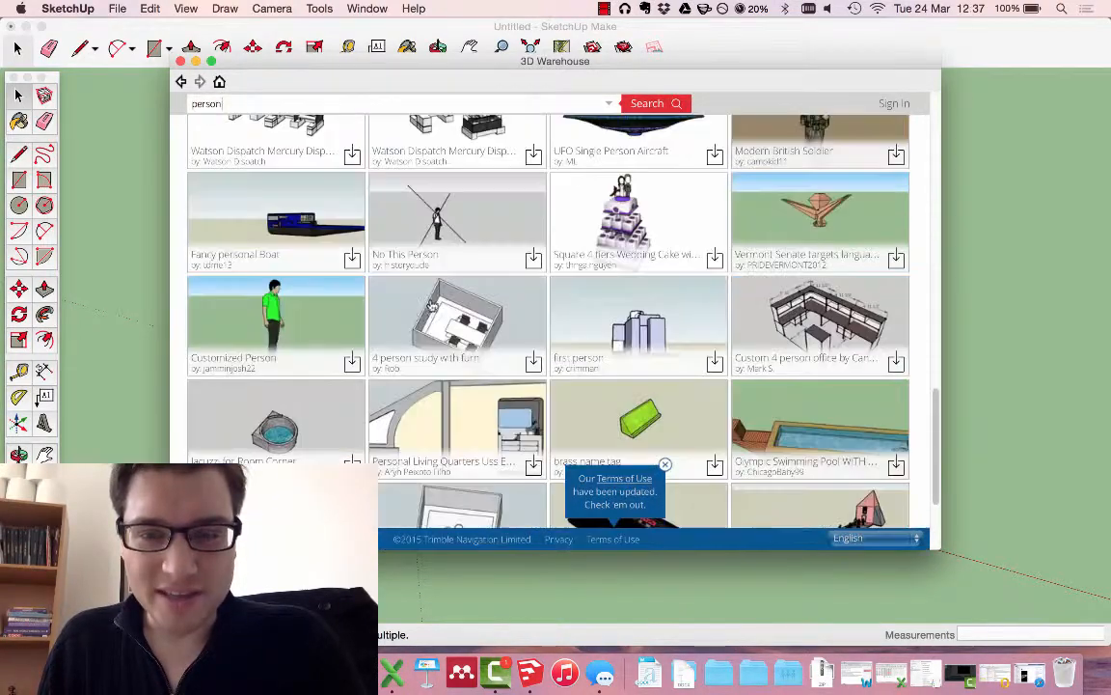
pyautogui.scroll(9, 425, 302)
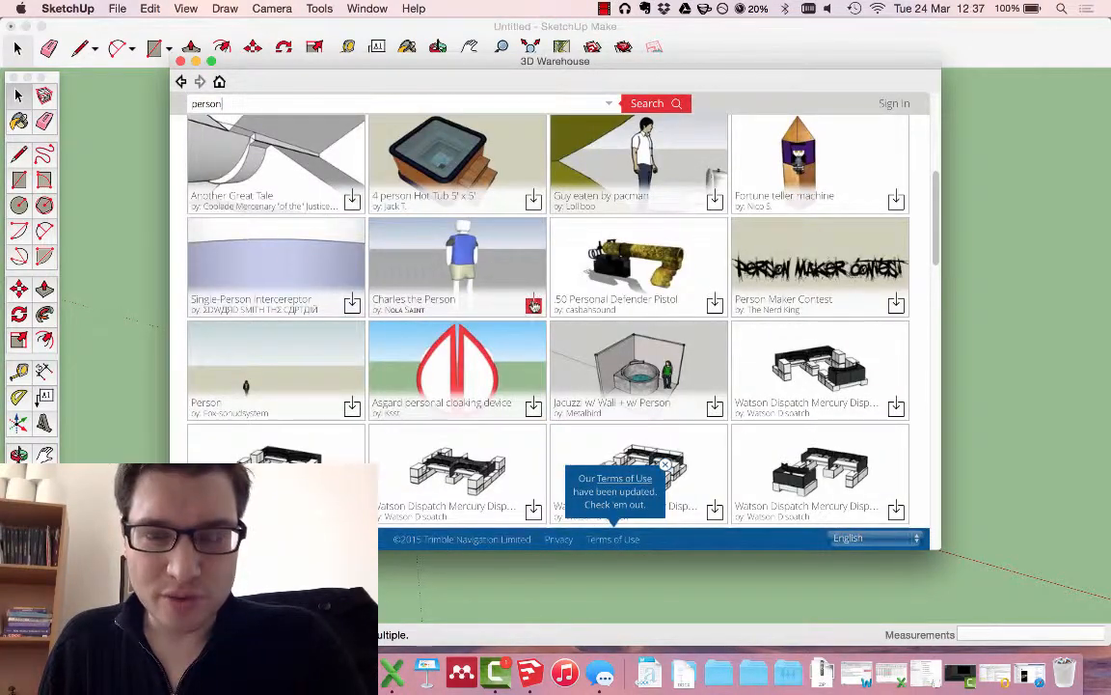
pyautogui.scroll(1, 639, 210)
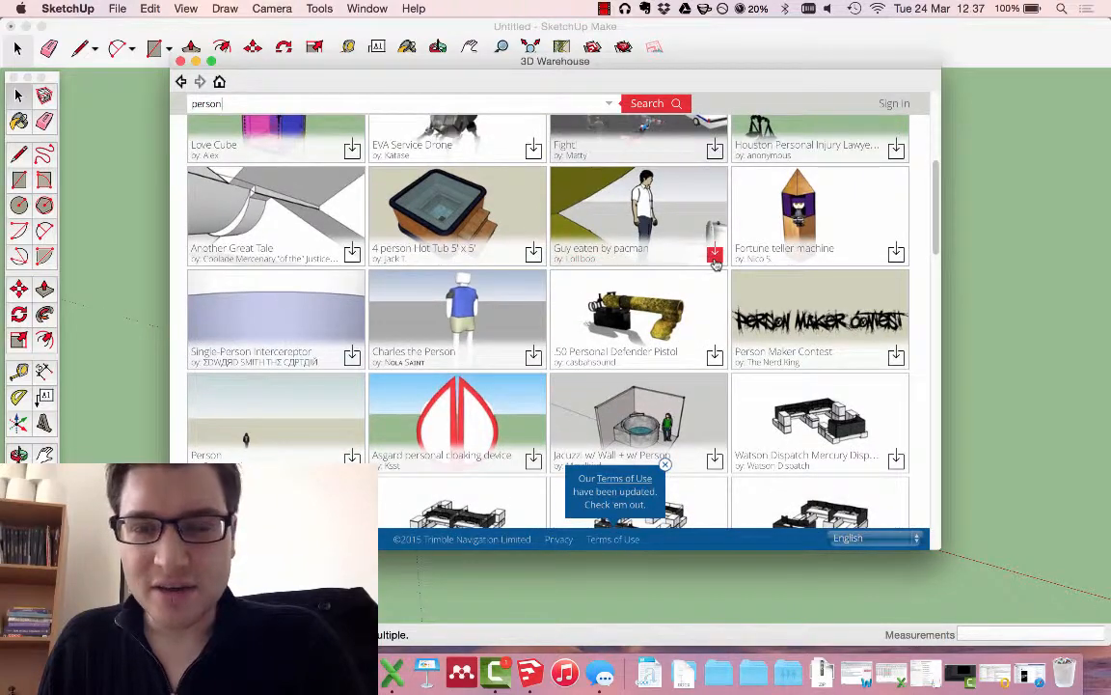
pyautogui.scroll(-8, 602, 277)
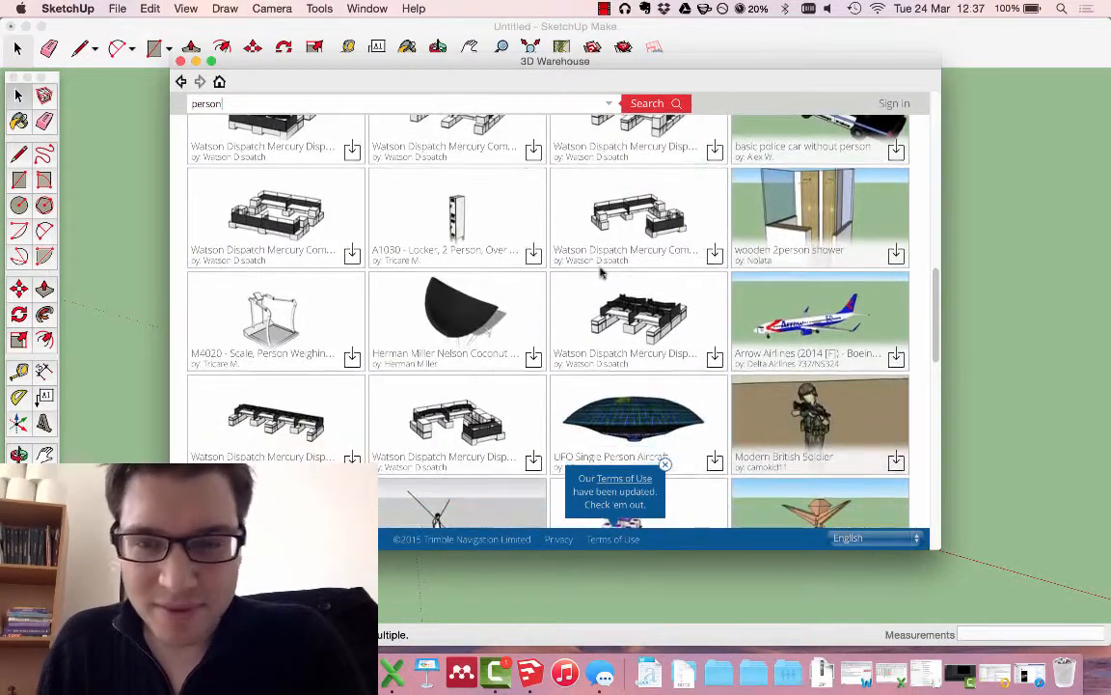
pyautogui.scroll(-5, 601, 275)
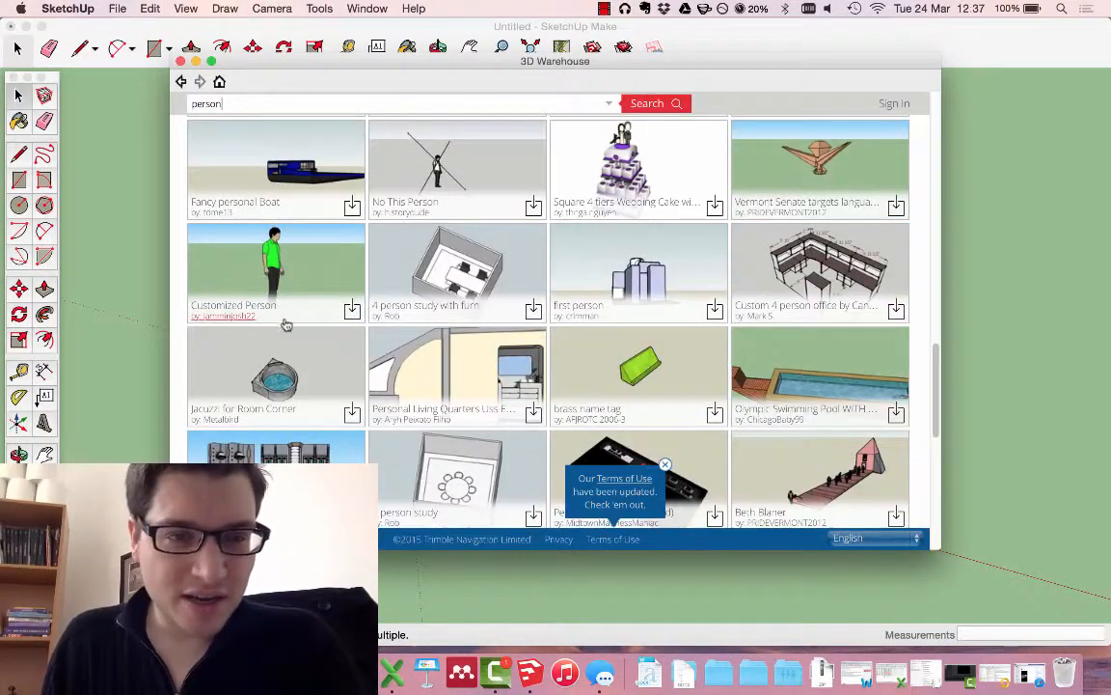
# Load the "Customized Person" model into the scene and move it onto the floor inside the room
pyautogui.click(348, 309)
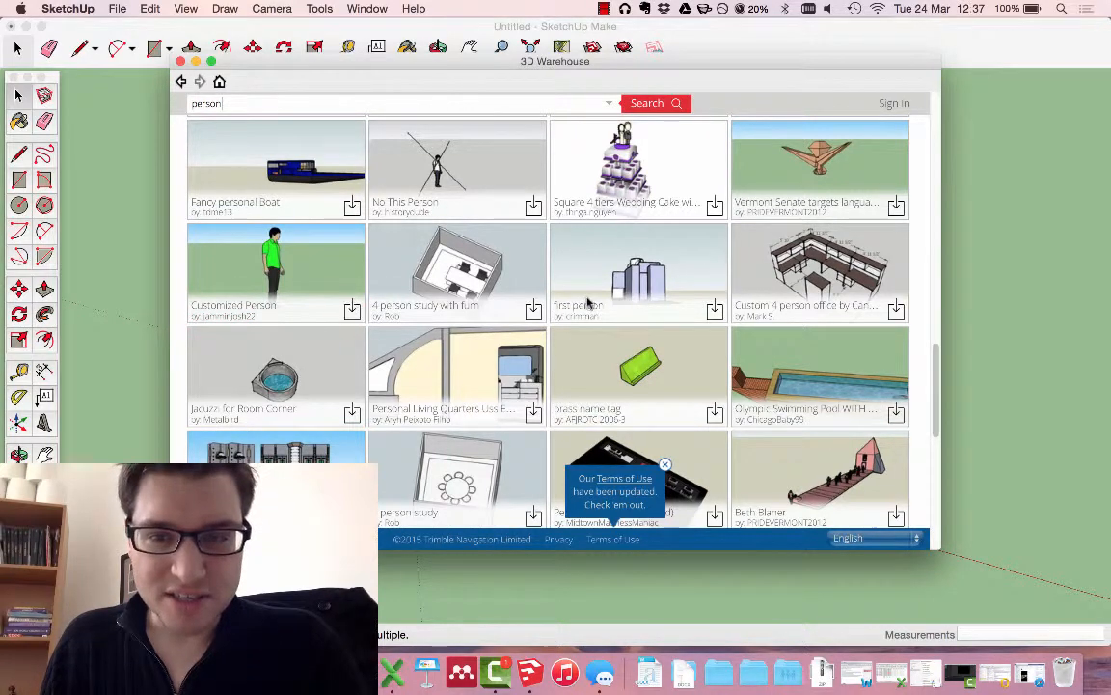
pyautogui.click(664, 240)
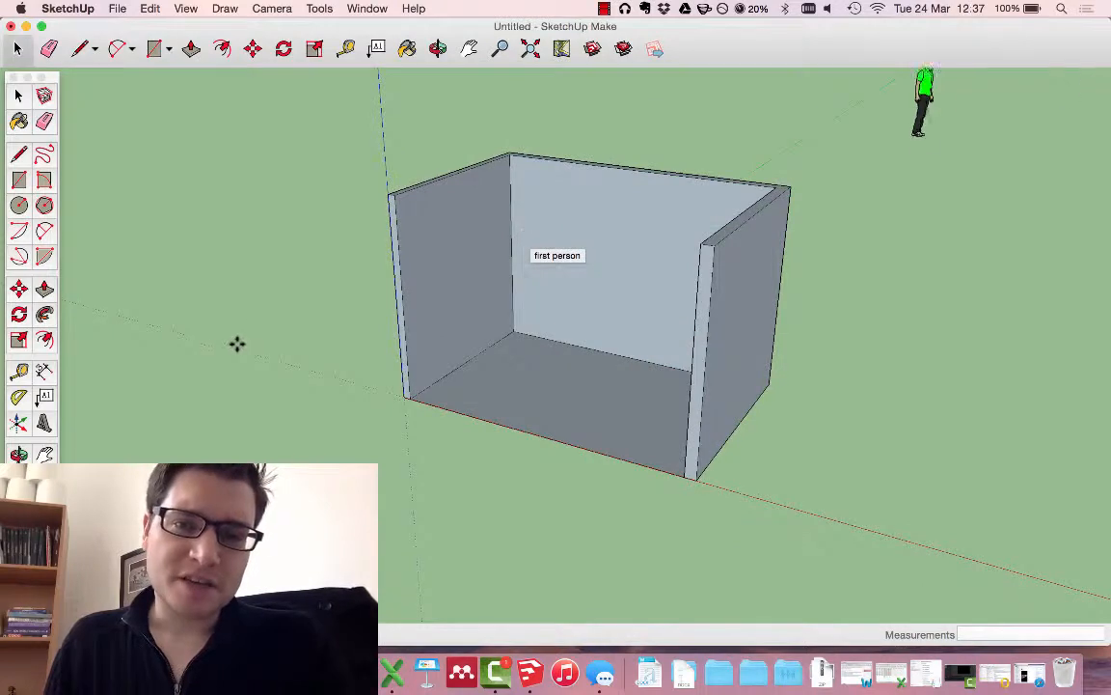
pyautogui.click(296, 375)
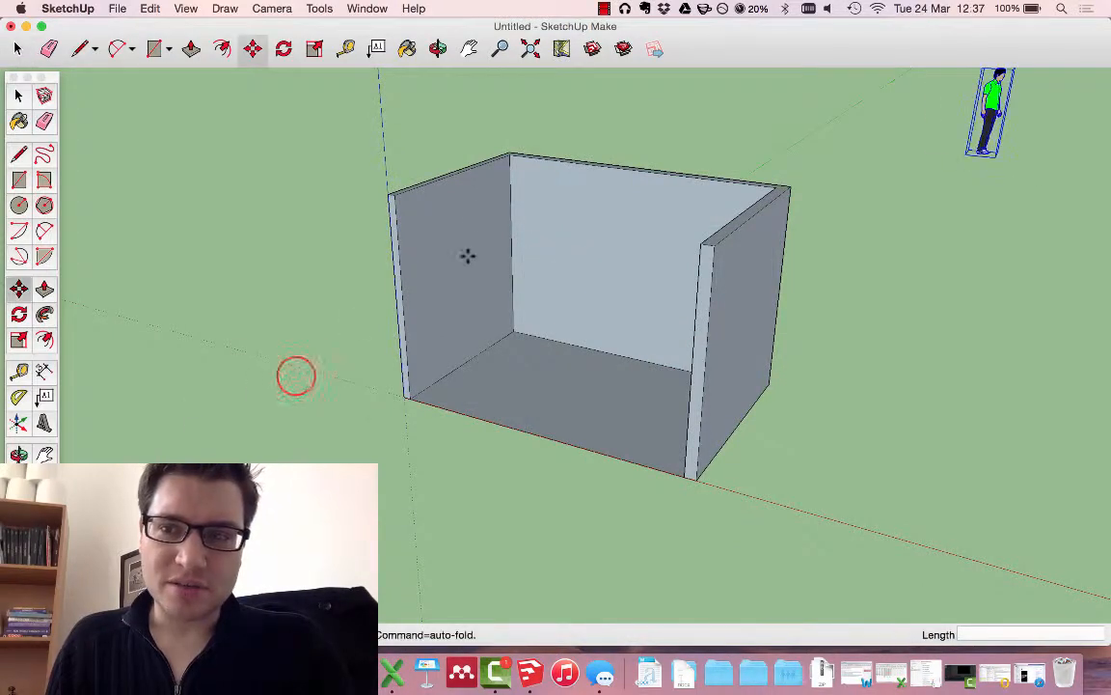
pyautogui.click(991, 159)
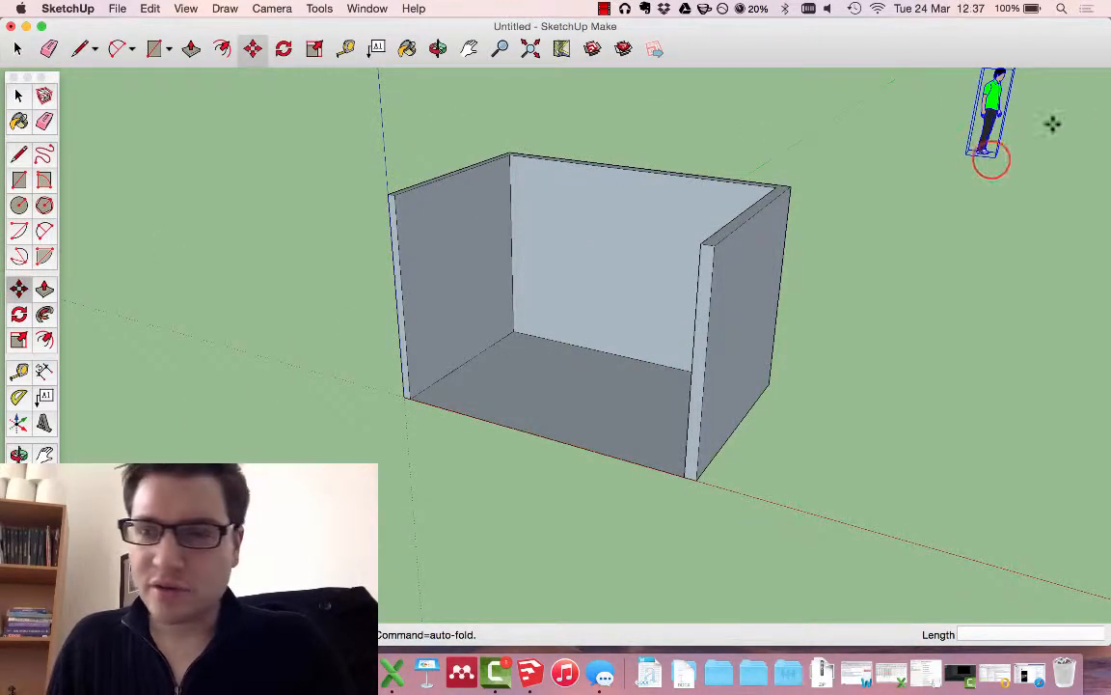
pyautogui.click(527, 390)
# Set the camera to the standard Front view with Parallel Projection
pyautogui.click(272, 9)
pyautogui.moveTo(301, 56)
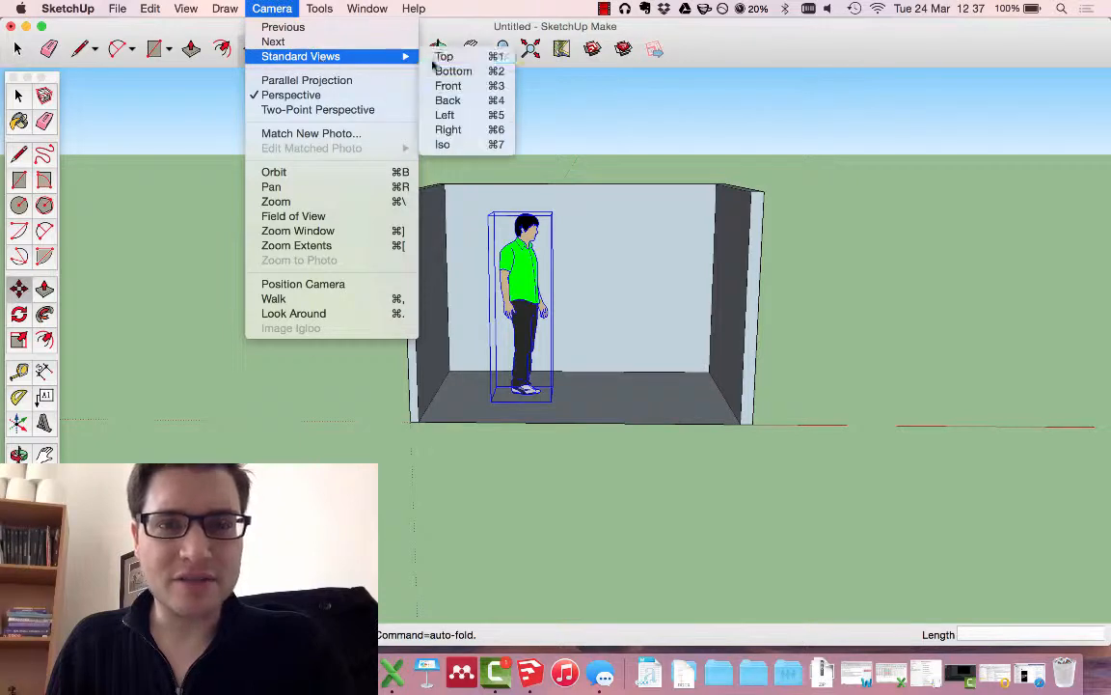
pyautogui.click(471, 85)
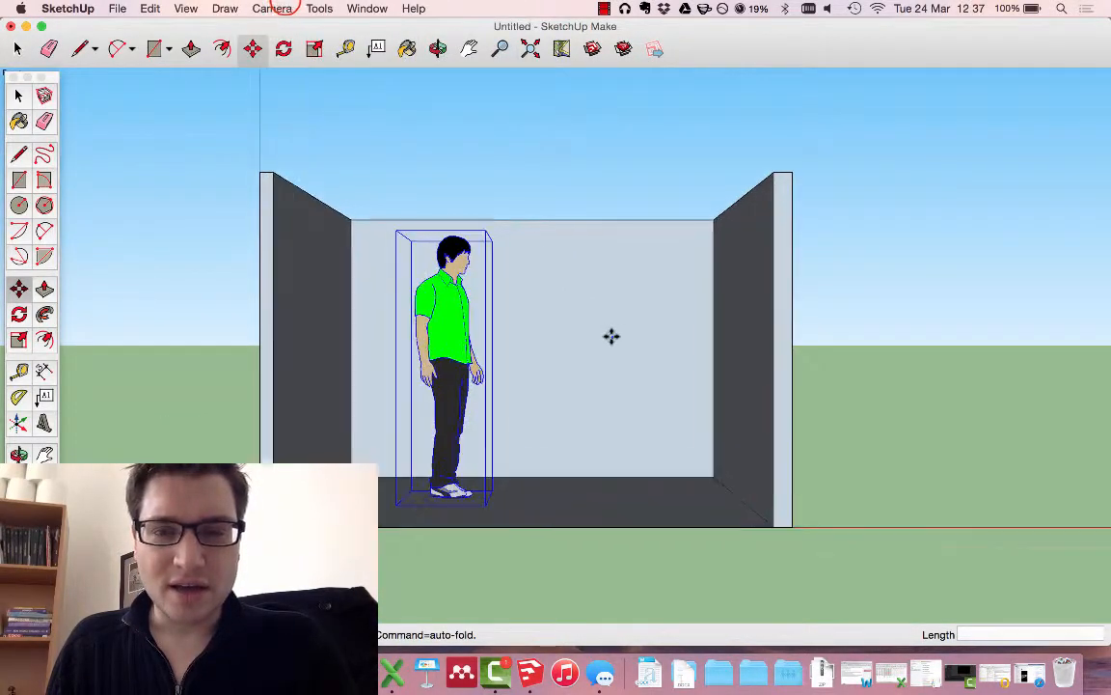
pyautogui.click(274, 8)
pyautogui.click(279, 78)
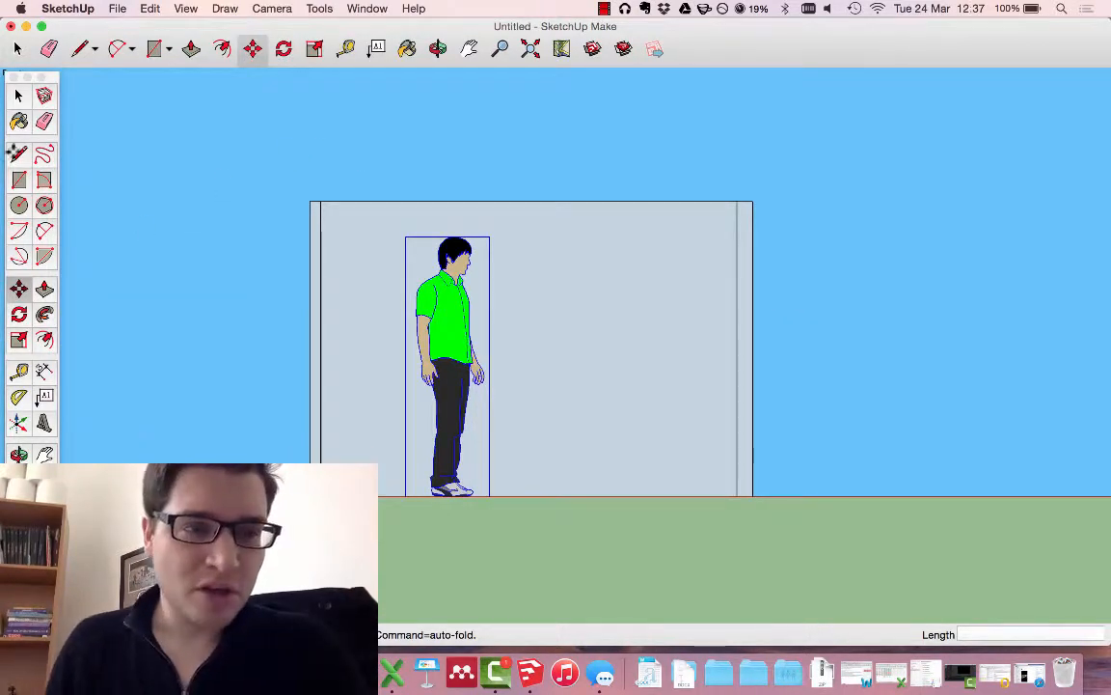
# Measure the person's height with Tape Measure from the feet to the top of the head, leaving a horizontal guide there
pyautogui.click(350, 47)
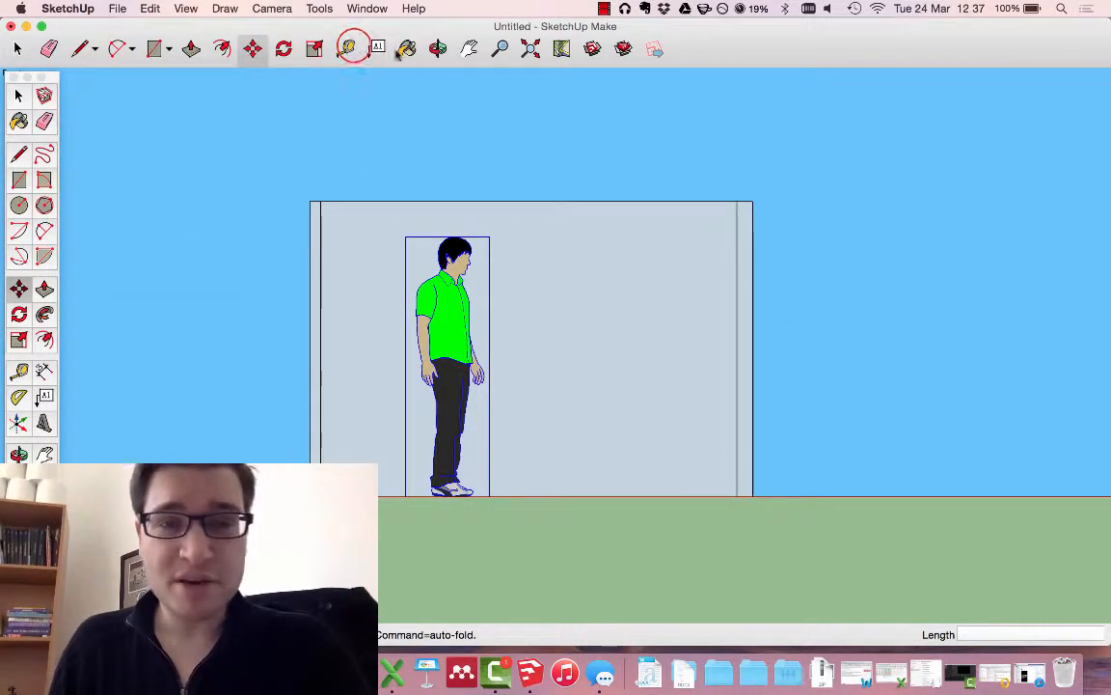
pyautogui.click(490, 496)
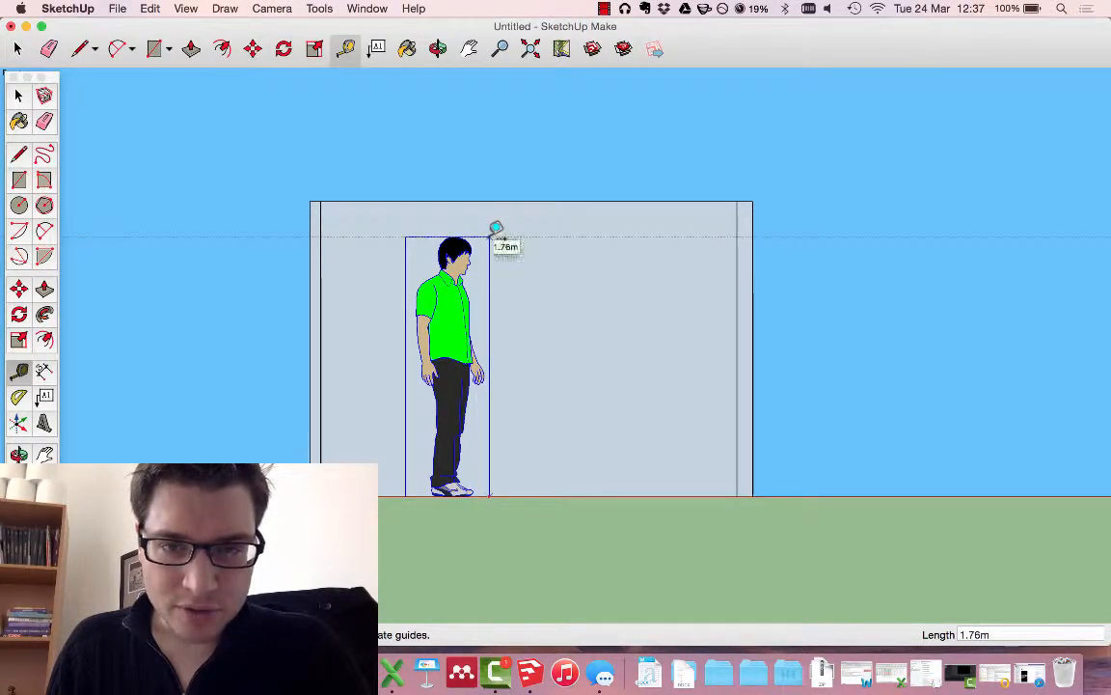
pyautogui.click(491, 234)
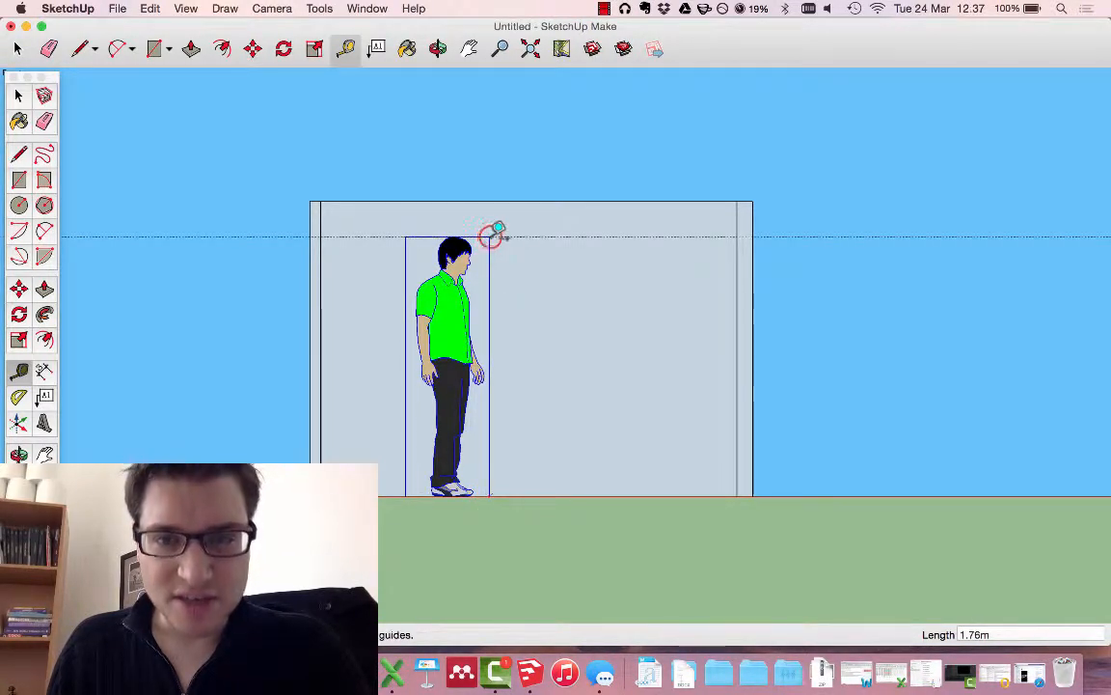
# Switch the camera back to Perspective and show the room with the person at an angle
pyautogui.moveTo(807, 306); pyautogui.dragTo(734, 377, button='middle')
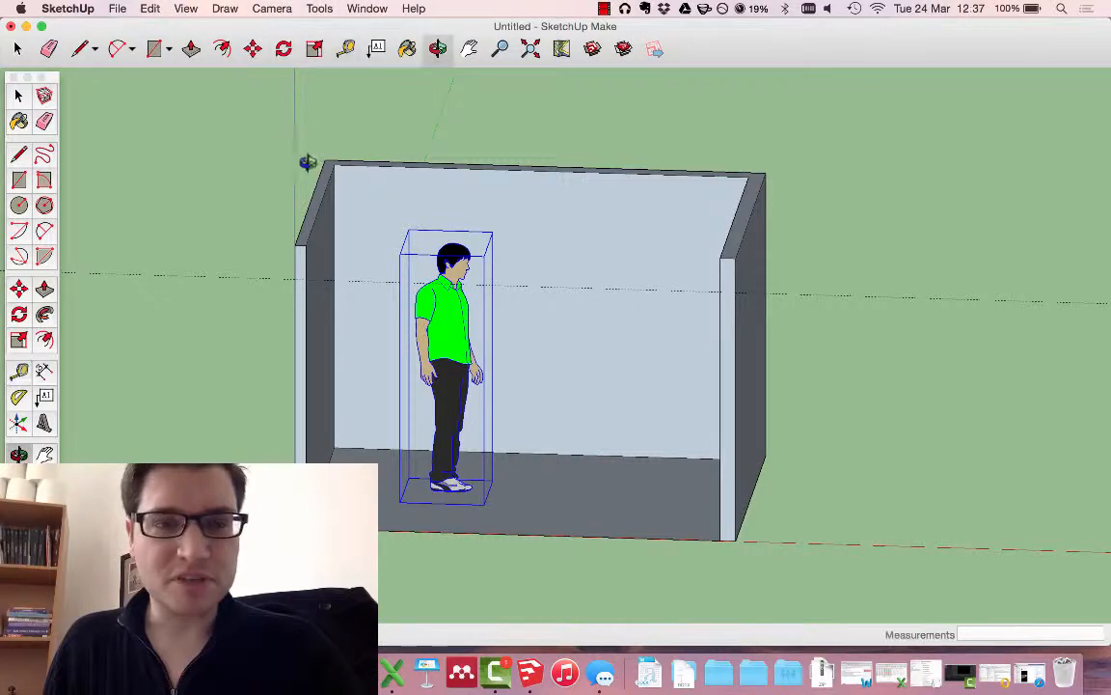
pyautogui.moveTo(308, 162); pyautogui.dragTo(272, 193, button='middle')
pyautogui.click(273, 9)
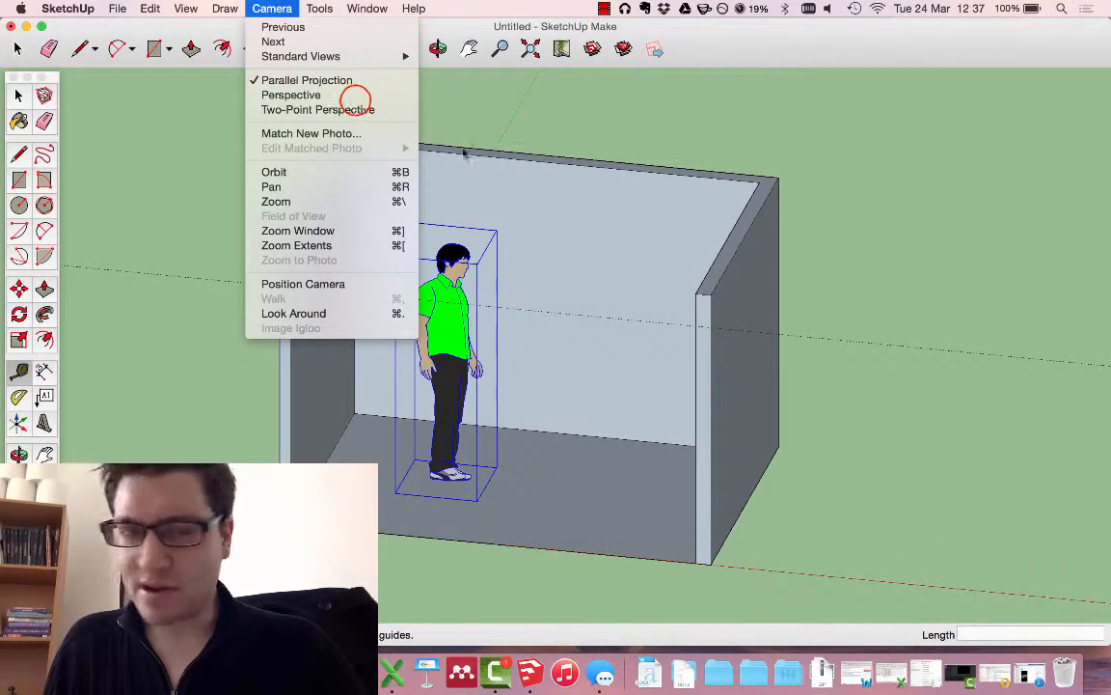
pyautogui.click(356, 95)
pyautogui.moveTo(576, 226); pyautogui.dragTo(350, 277, button='middle')
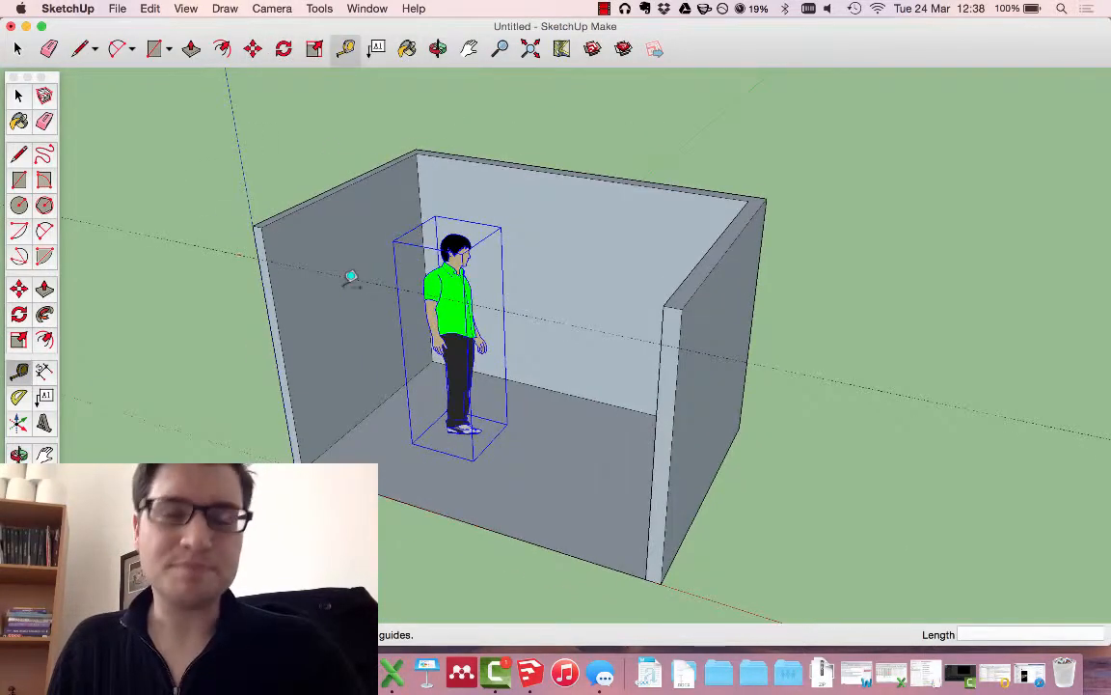
# Open the 3D Warehouse and search it for a sewing machine
pyautogui.click(123, 8)
pyautogui.moveTo(193, 230)
pyautogui.click(352, 231)
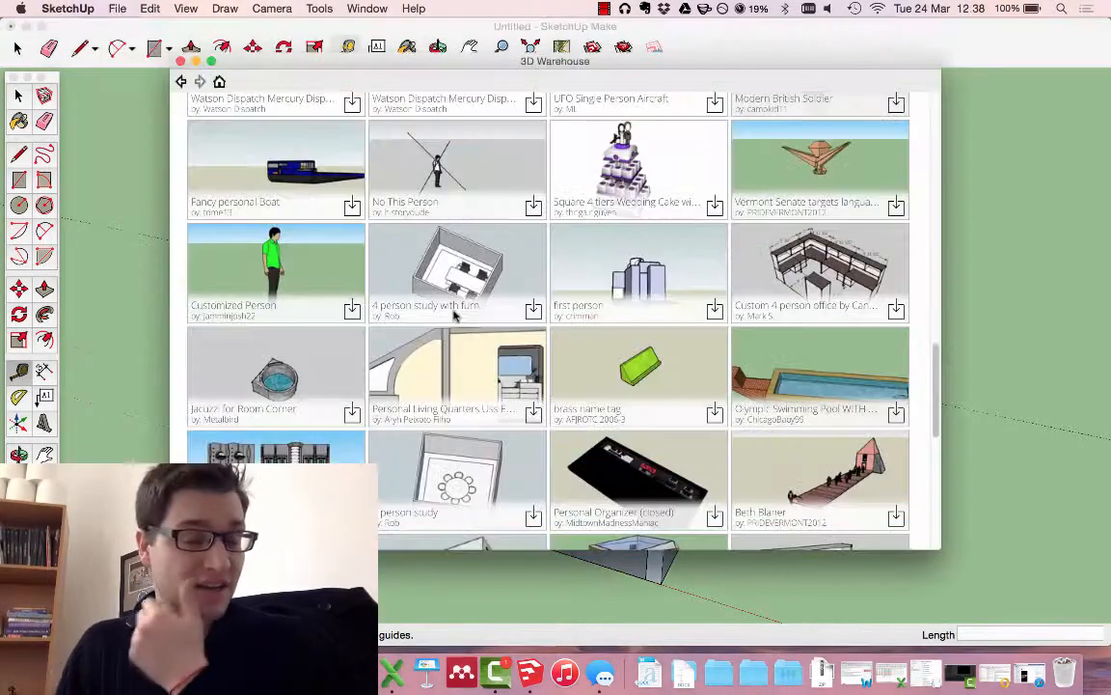
pyautogui.click(436, 96)
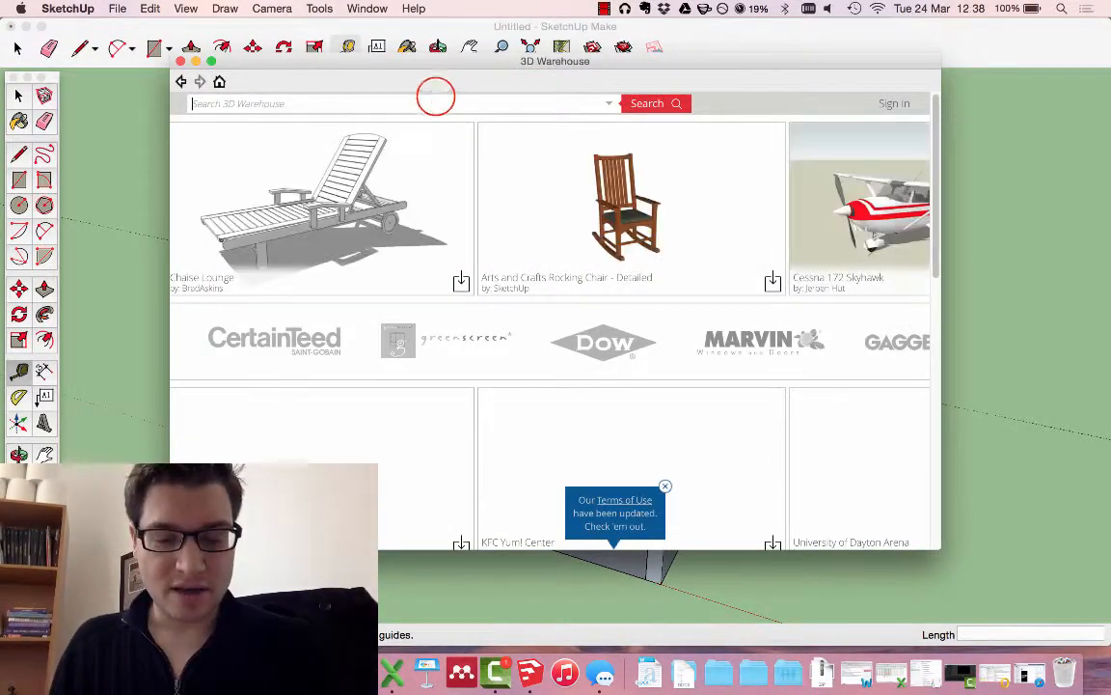
pyautogui.write('saw')
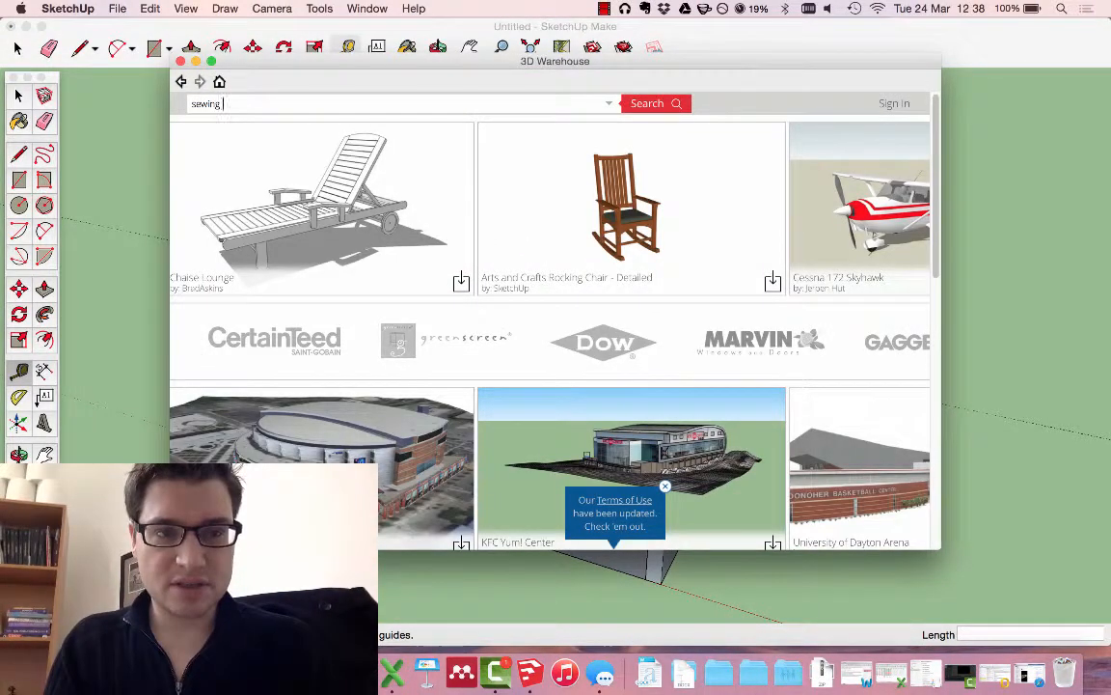
pyautogui.press('Return')
# Load the Singer sewing machine model into the scene and place it near the room
pyautogui.scroll(-5, 364, 401)
pyautogui.click(353, 417)
pyautogui.click(673, 242)
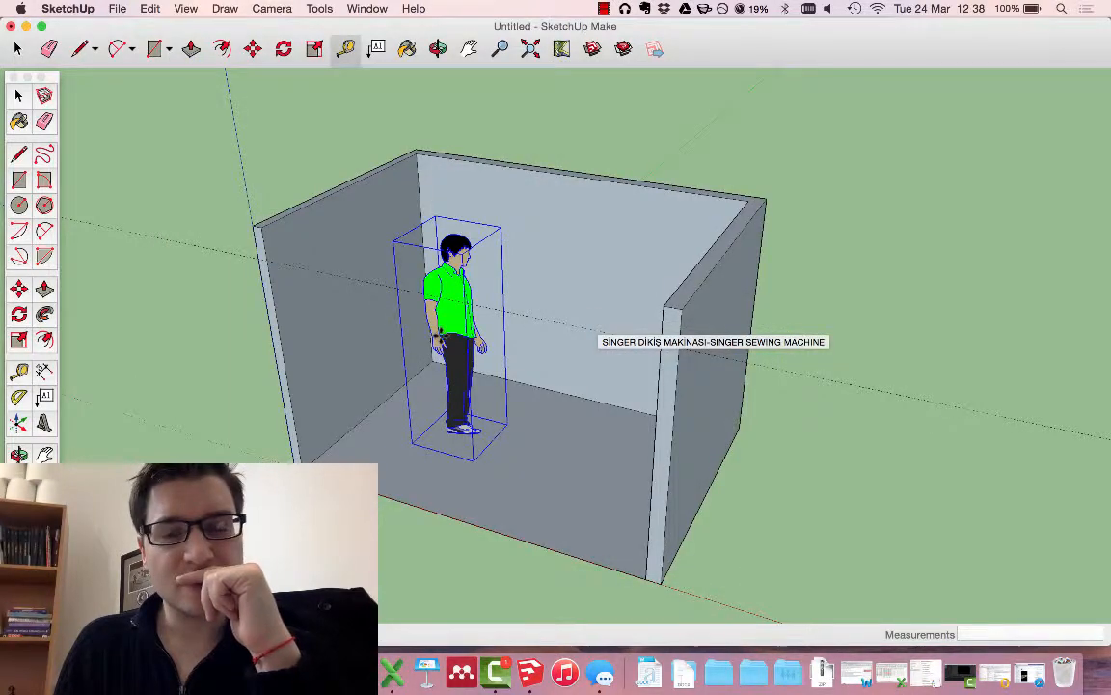
pyautogui.scroll(-2, 439, 333)
pyautogui.scroll(-3, 651, 368)
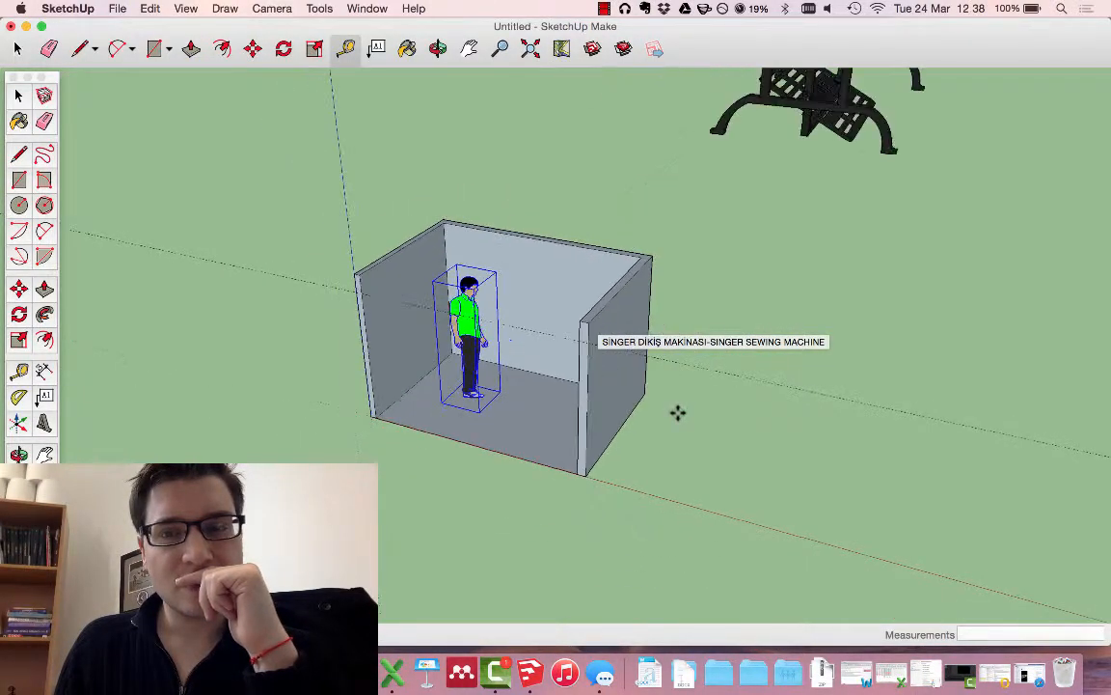
pyautogui.click(654, 501)
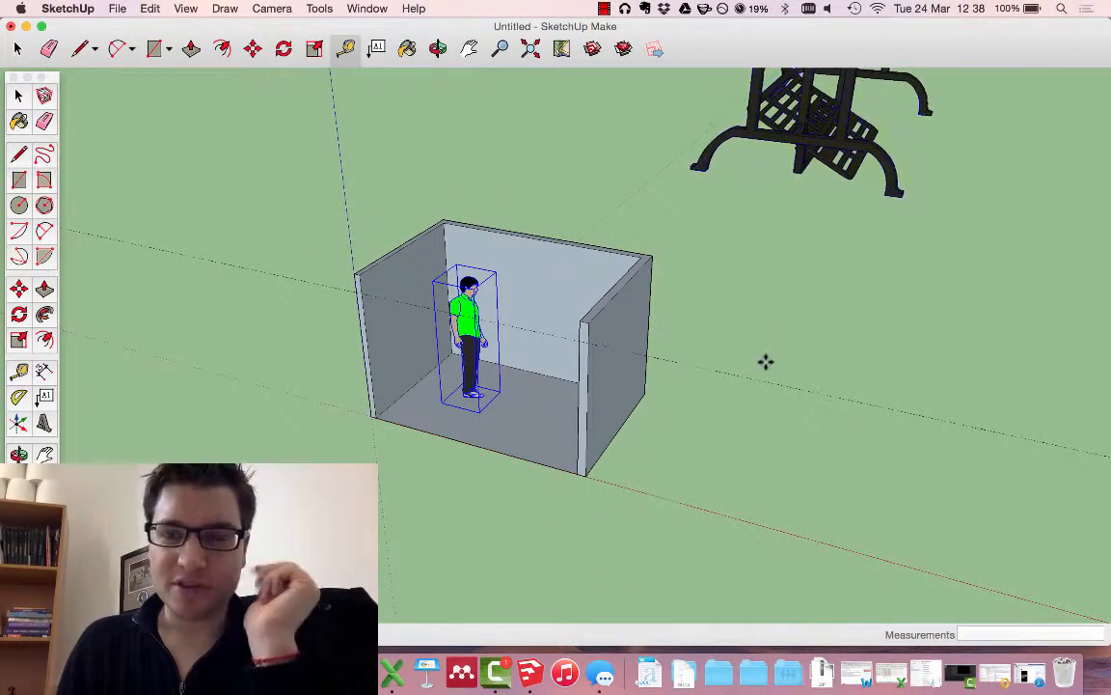
# Move the oversized sewing machine down beside the room, close to ground level
pyautogui.click(21, 286)
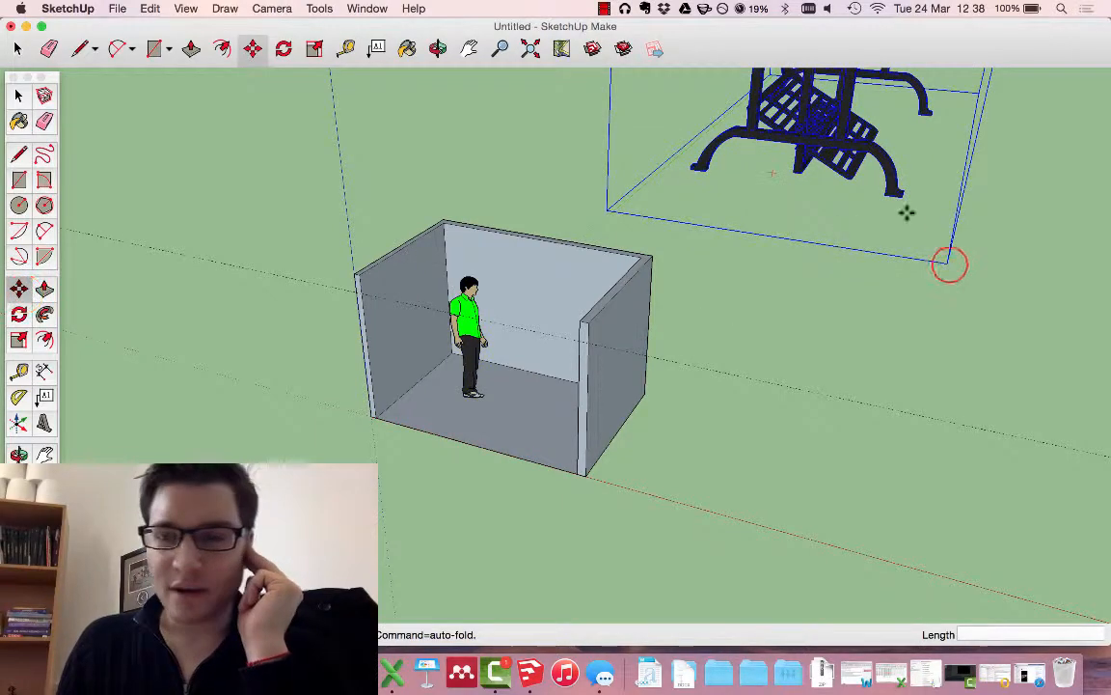
pyautogui.click(888, 519)
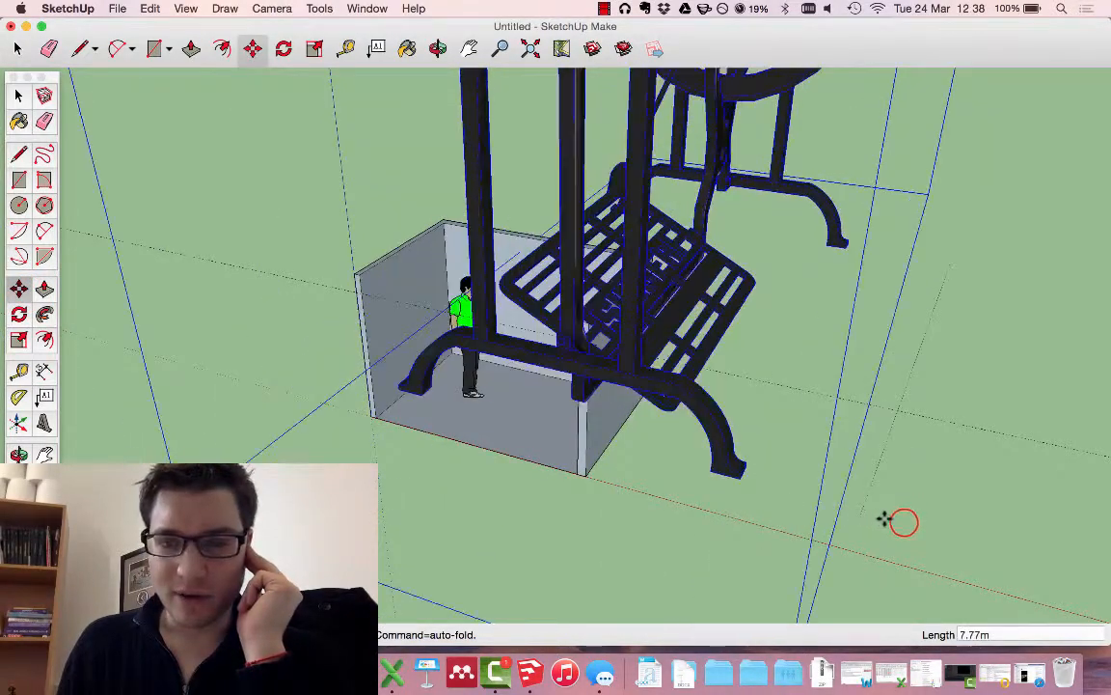
pyautogui.moveTo(727, 450); pyautogui.dragTo(977, 275, button='middle')
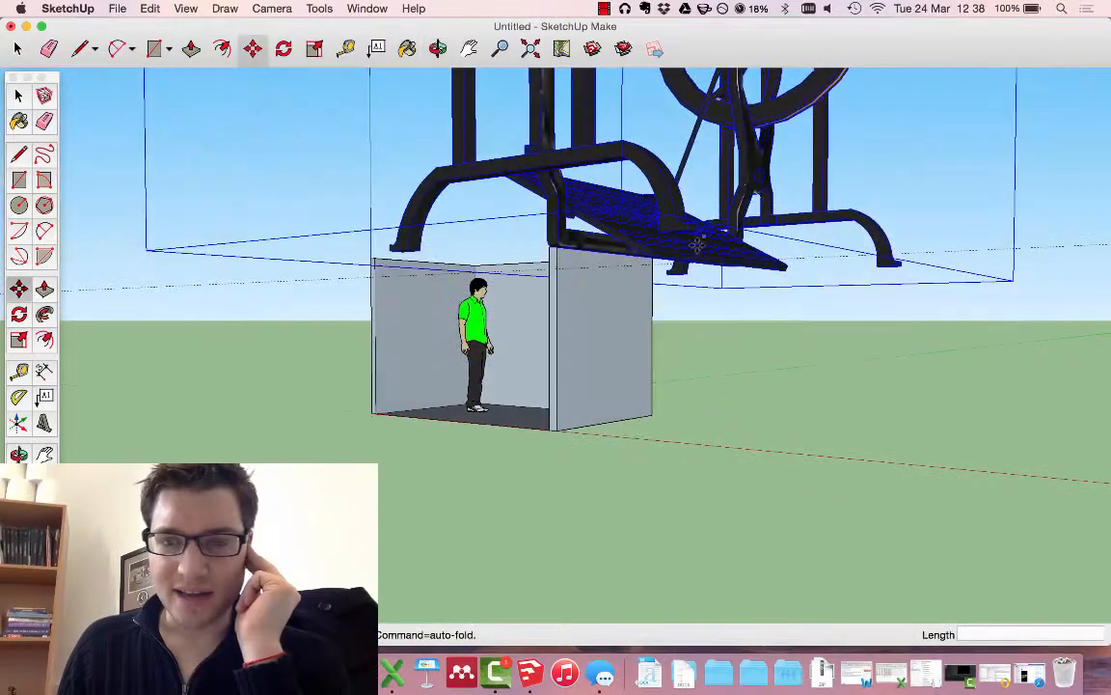
pyautogui.click(1009, 279)
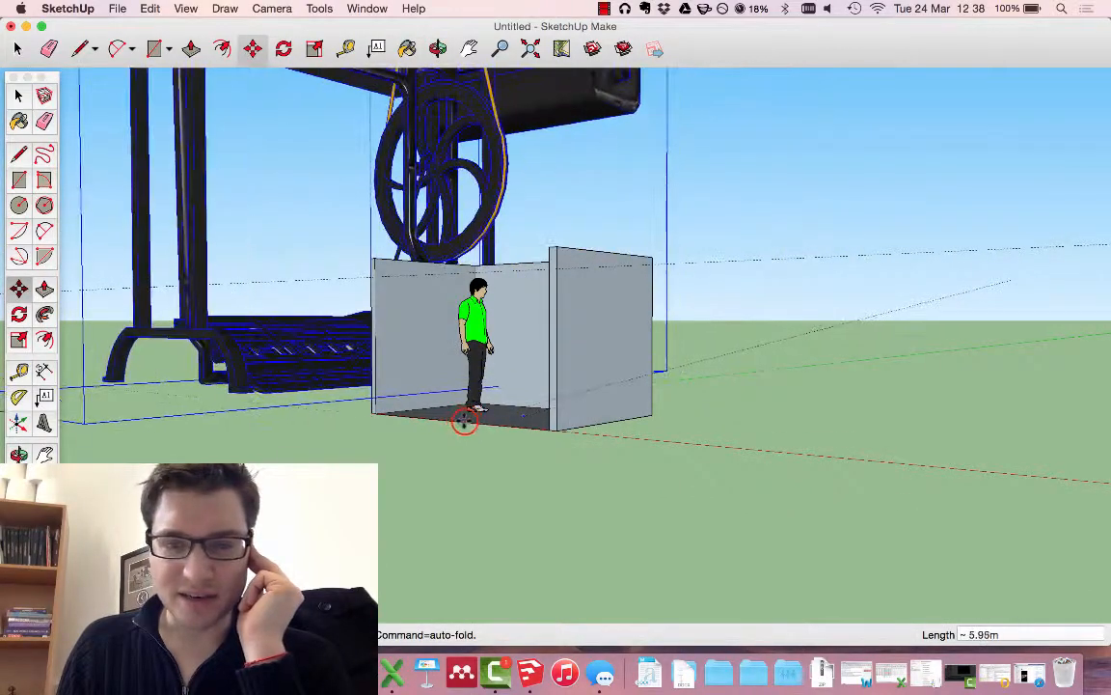
pyautogui.click(465, 421)
pyautogui.scroll(6, 479, 365)
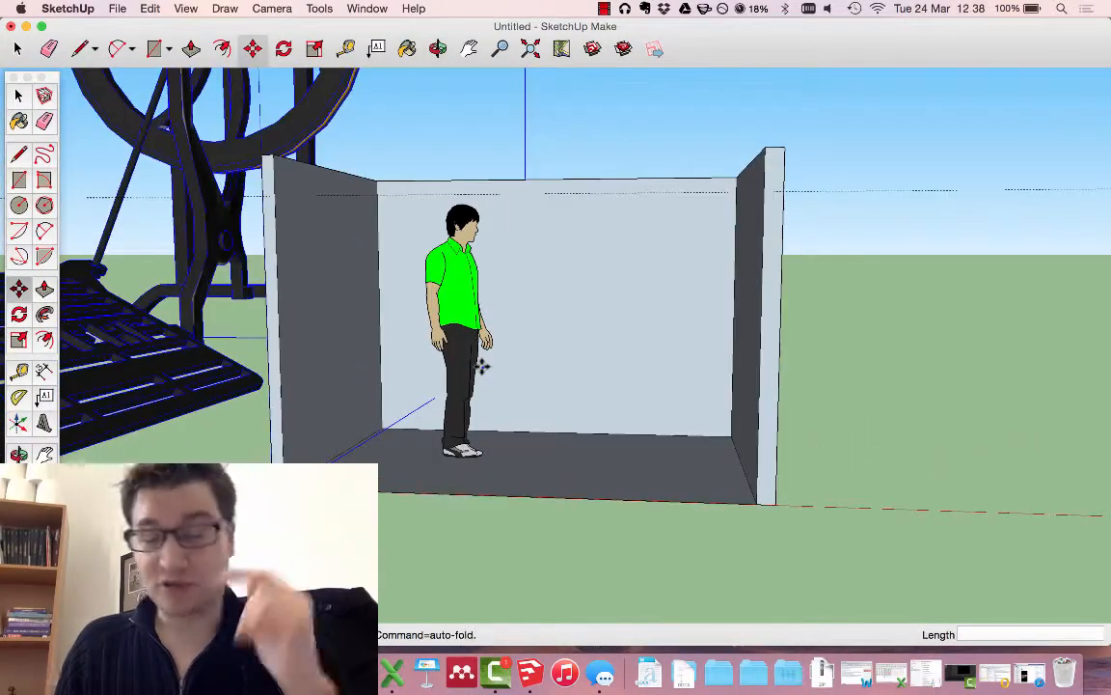
# Scale the sewing machine down uniformly from a corner of its bounding box to roughly furniture size relative to the person
pyautogui.scroll(-6, 468, 345)
pyautogui.moveTo(468, 346); pyautogui.dragTo(548, 391, button='middle')
pyautogui.scroll(-4, 550, 380)
pyautogui.moveTo(647, 379); pyautogui.dragTo(212, 329, button='middle')
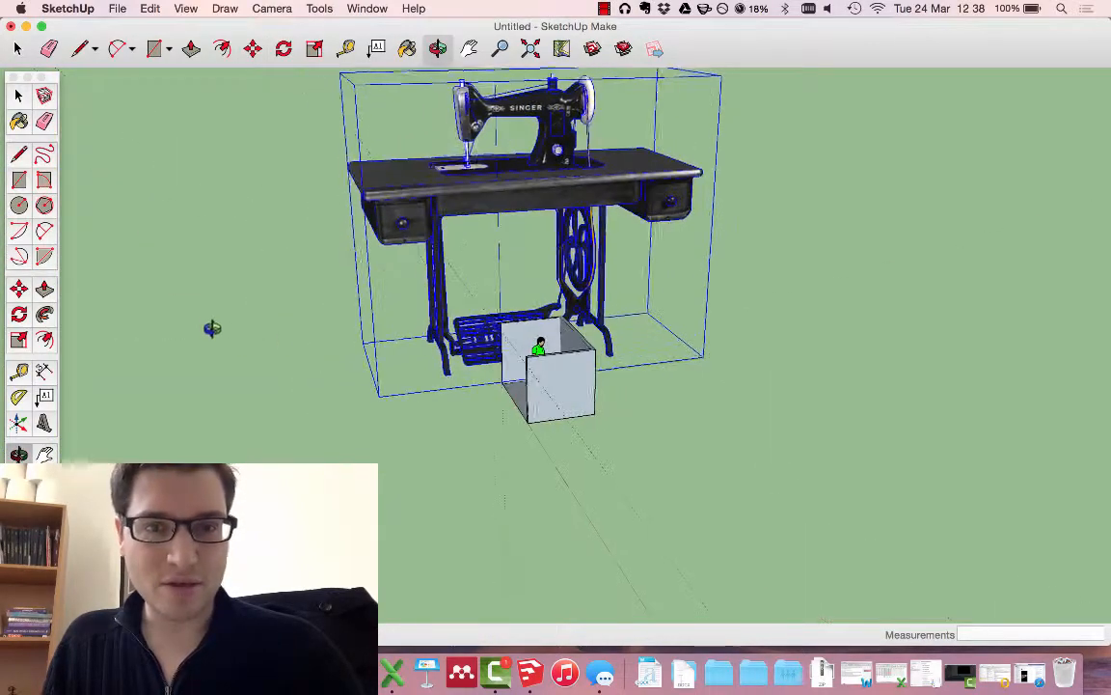
pyautogui.moveTo(321, 250); pyautogui.dragTo(764, 305, button='middle')
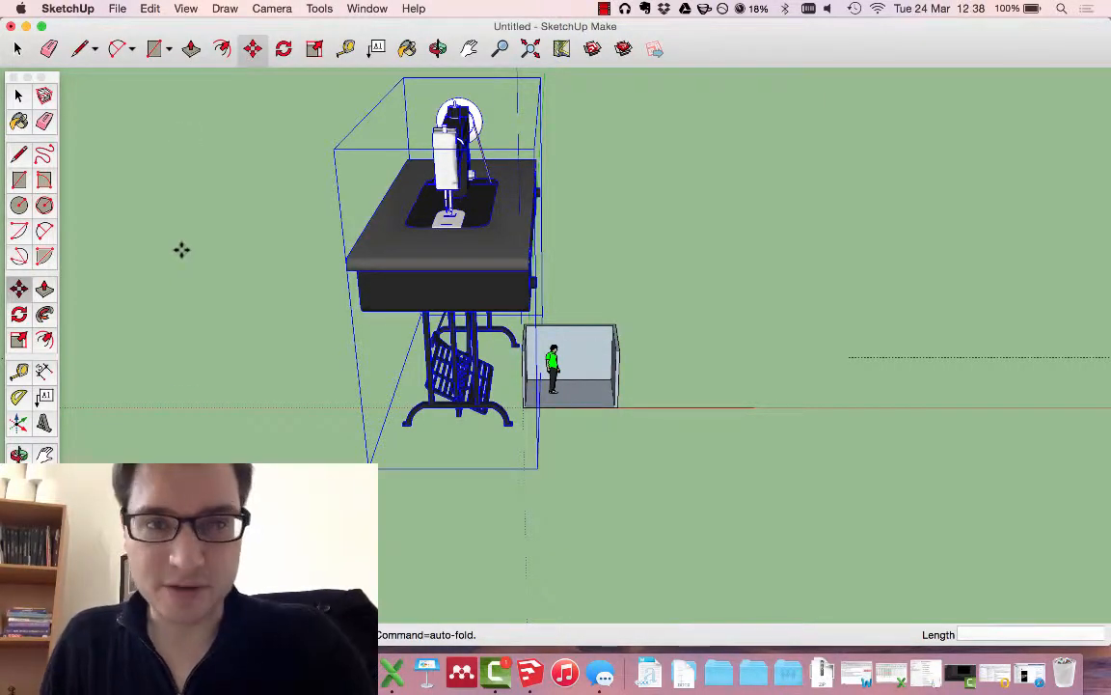
pyautogui.click(315, 51)
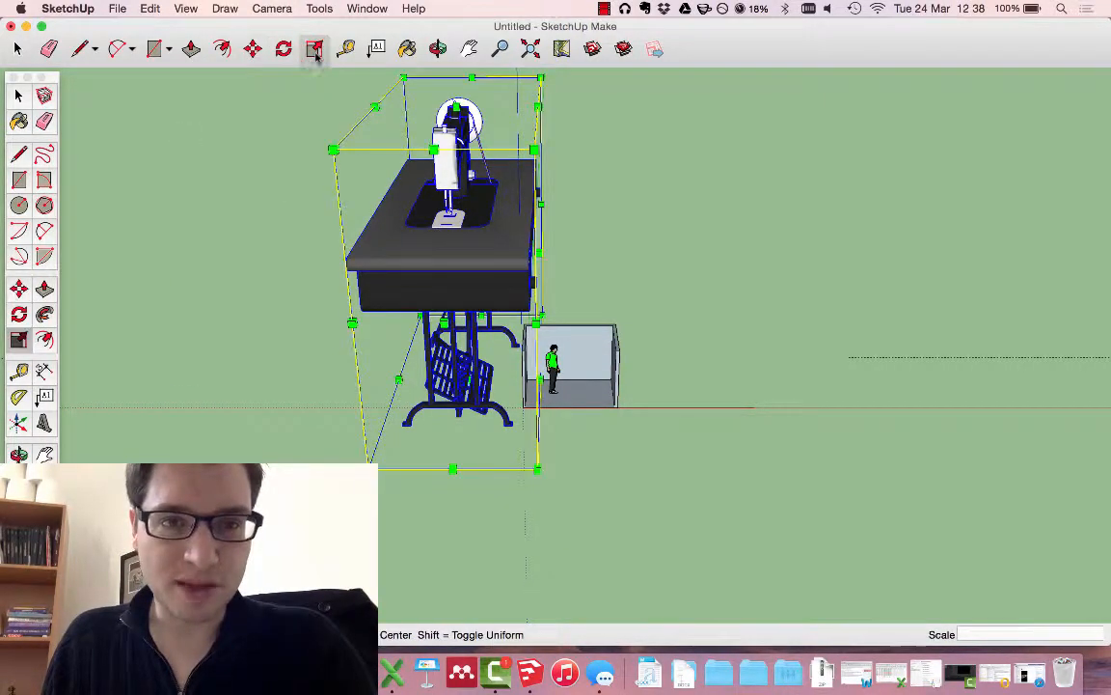
pyautogui.moveTo(409, 82); pyautogui.dragTo(193, 68, button='middle')
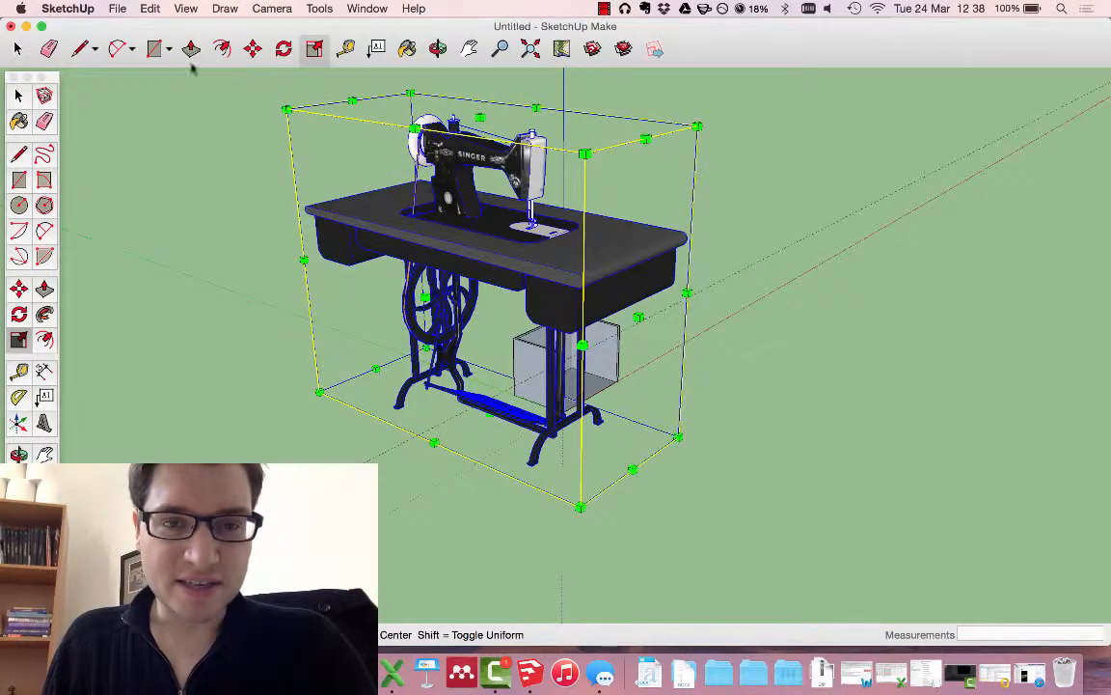
pyautogui.moveTo(284, 107); pyautogui.dragTo(627, 405)
# Move the reduced sewing machine into the room opening, facing the person
pyautogui.moveTo(737, 390); pyautogui.dragTo(171, 335, button='middle')
pyautogui.scroll(3, 569, 472)
pyautogui.click(19, 287)
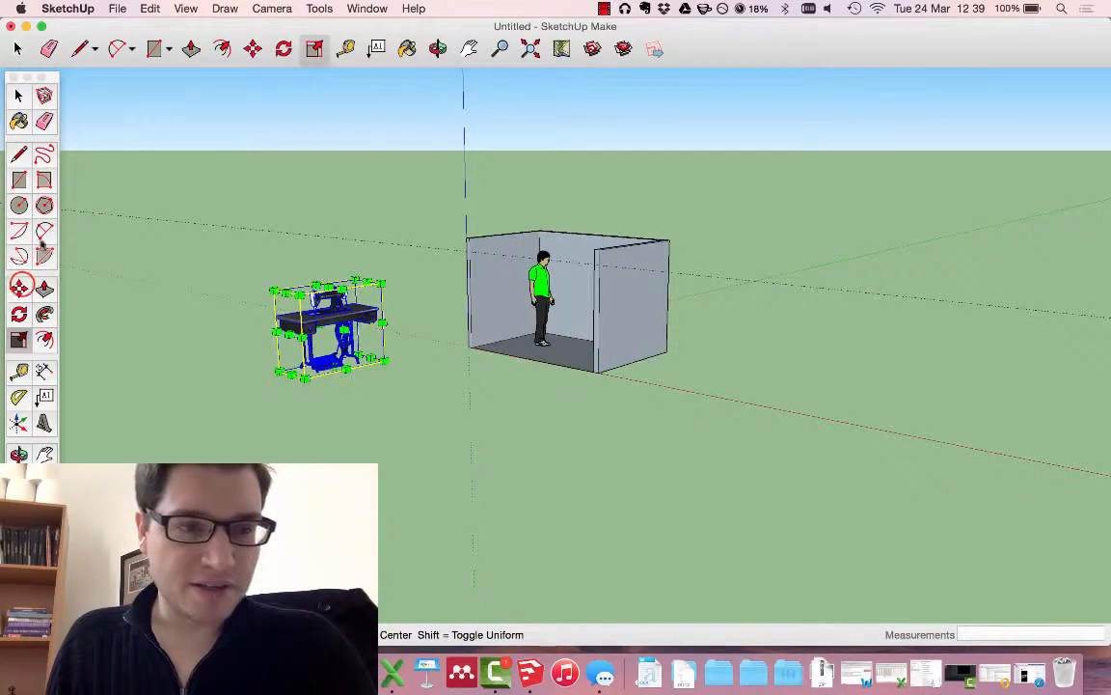
pyautogui.moveTo(386, 361); pyautogui.dragTo(512, 367)
pyautogui.moveTo(511, 366); pyautogui.dragTo(656, 319, button='middle')
pyautogui.scroll(3, 589, 341)
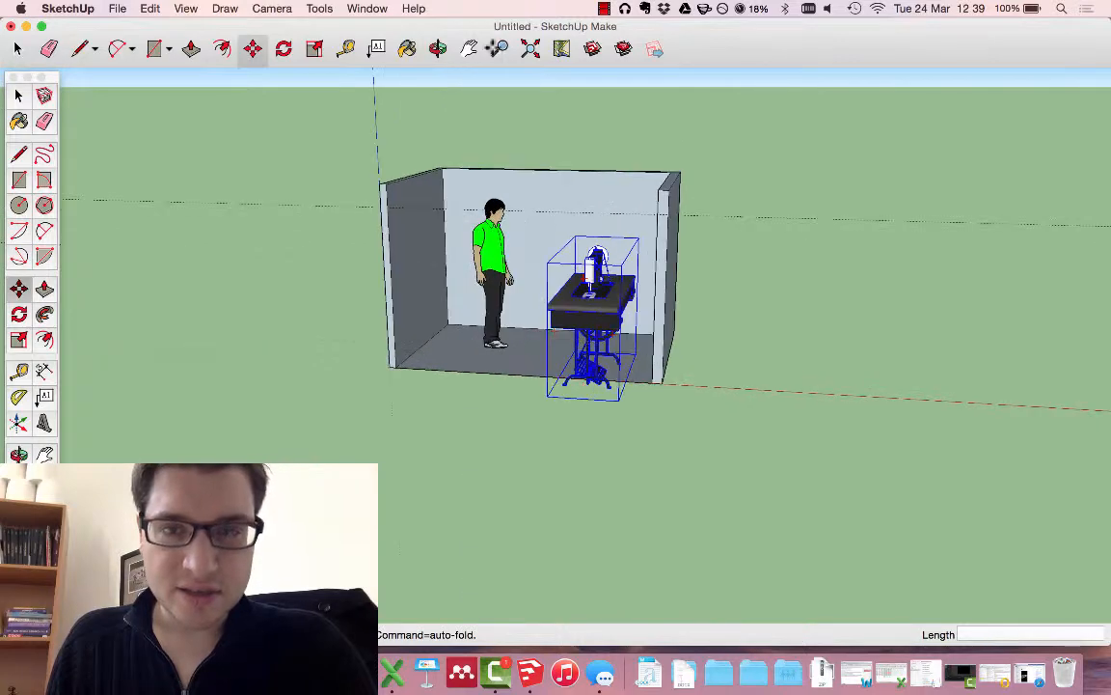
# Rotate the sewing machine 90° about the vertical axis so its table runs parallel to the back wall
pyautogui.click(439, 47)
pyautogui.moveTo(497, 295); pyautogui.dragTo(519, 410)
pyautogui.click(255, 48)
pyautogui.click(278, 50)
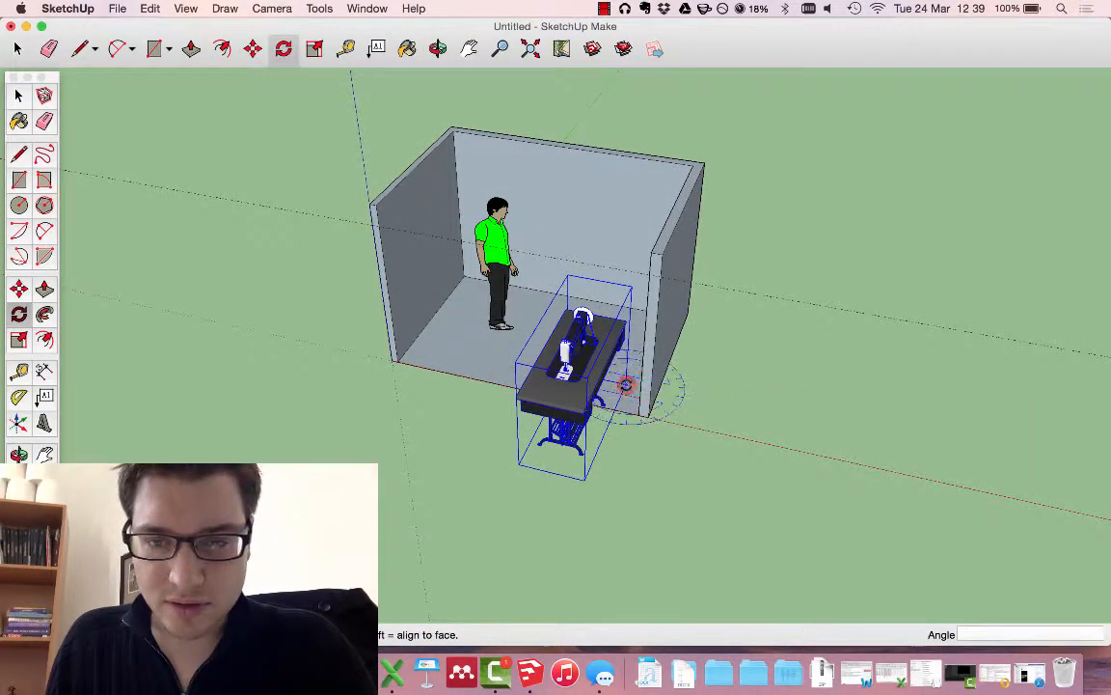
pyautogui.click(583, 475)
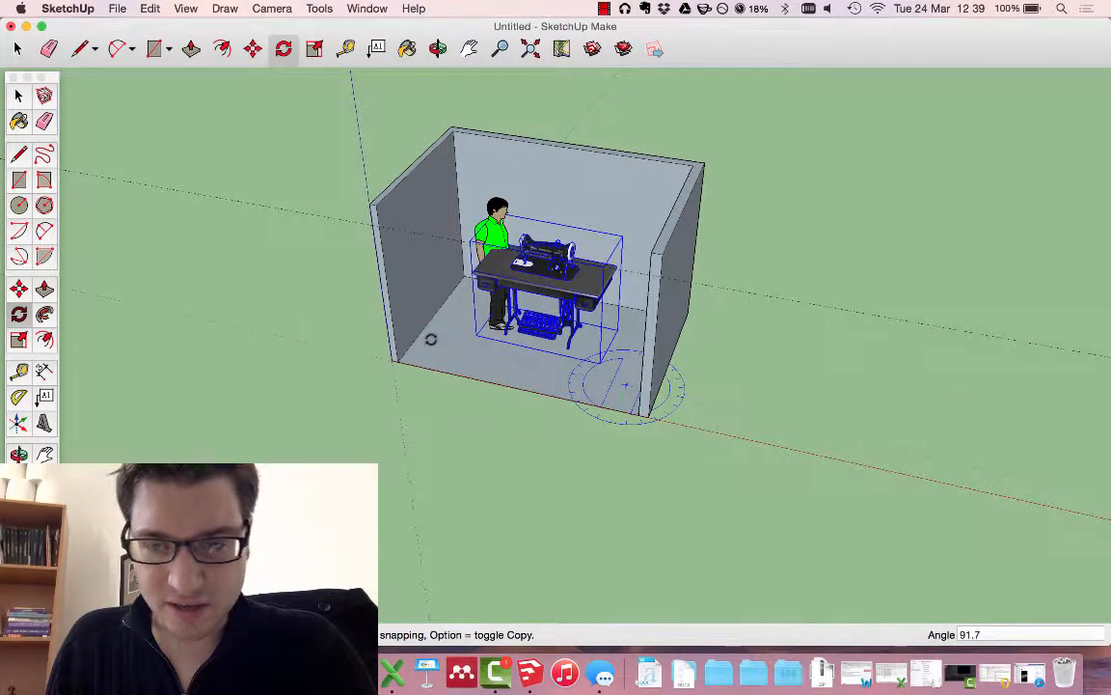
pyautogui.click(275, 308)
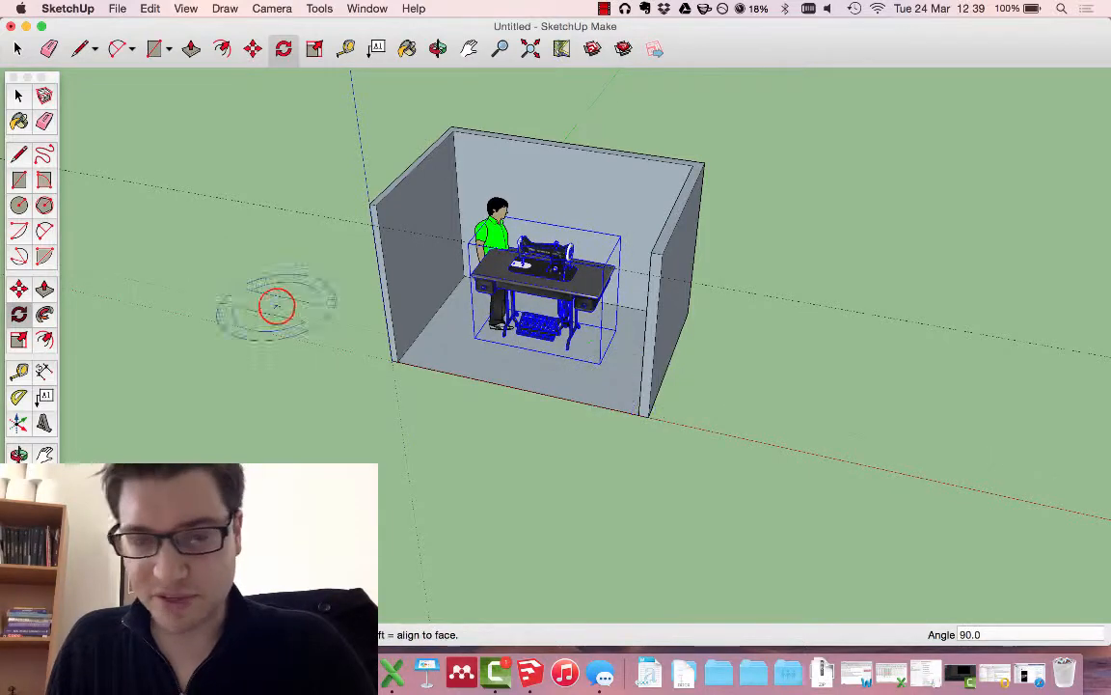
# Scale the sewing machine uniformly by a factor of 0.80
pyautogui.press('o')
pyautogui.moveTo(643, 248); pyautogui.dragTo(665, 310, button='middle')
pyautogui.scroll(5, 664, 309)
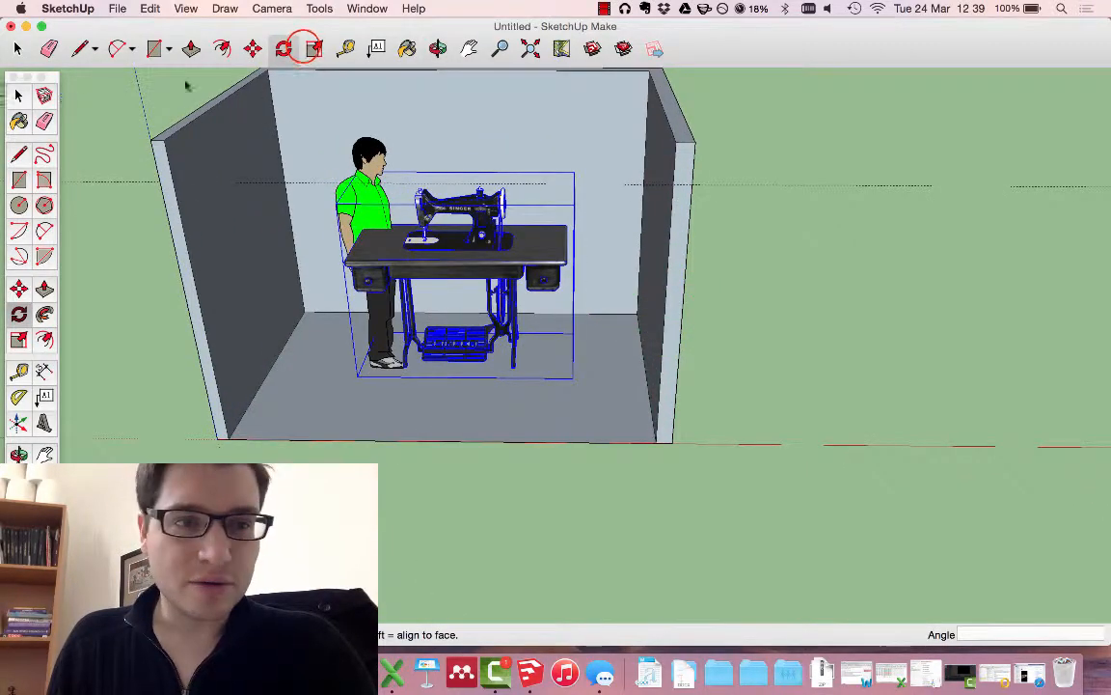
pyautogui.click(309, 50)
pyautogui.click(334, 193)
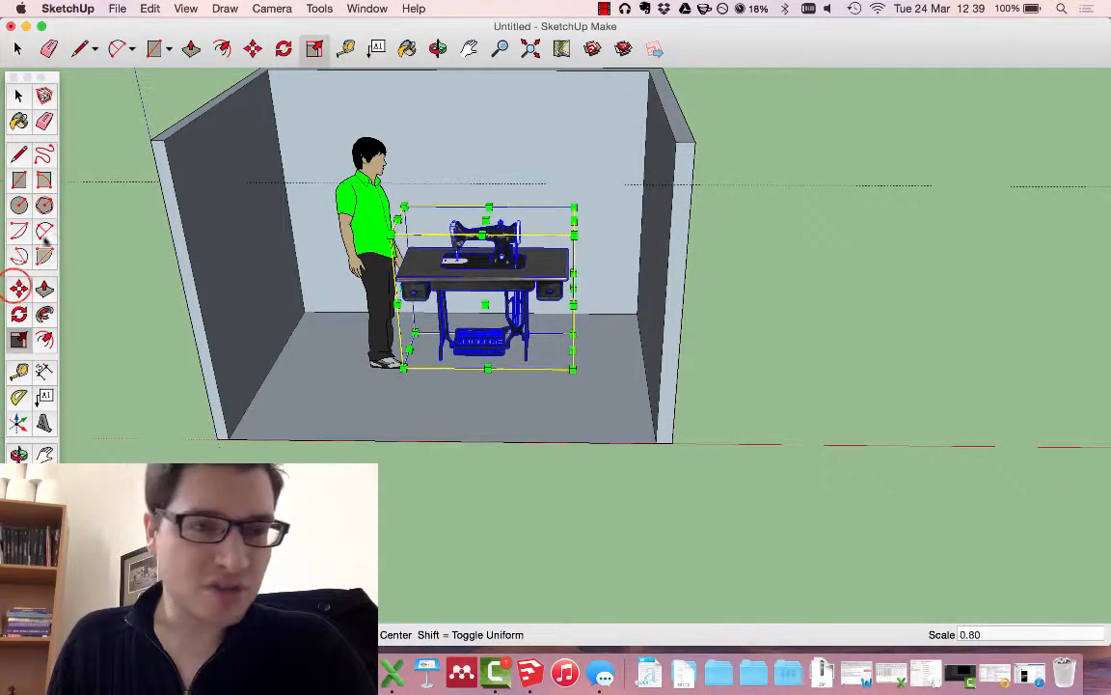
# Move the sewing machine clear of the person and forward to the open front of the room
pyautogui.click(18, 287)
pyautogui.click(470, 281)
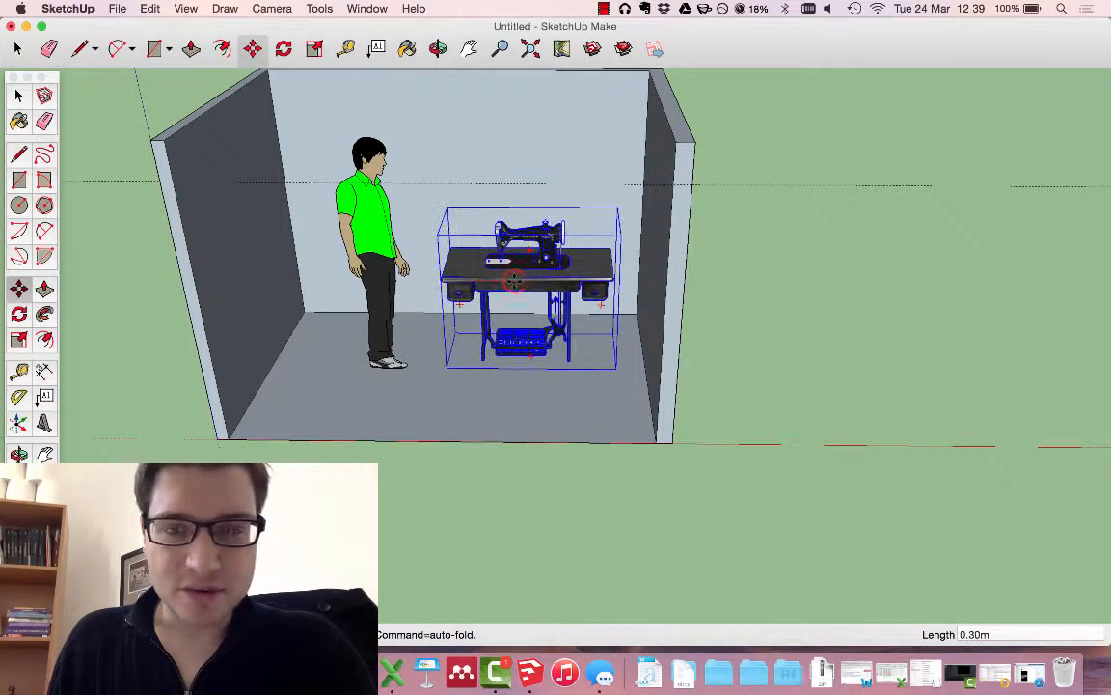
pyautogui.moveTo(571, 280)
pyautogui.mouseDown(button='middle')
pyautogui.moveTo(578, 227)
pyautogui.moveTo(577, 264)
pyautogui.mouseUp(button='middle')
pyautogui.scroll(2, 454, 355)
pyautogui.click(443, 359)
pyautogui.scroll(2, 446, 365)
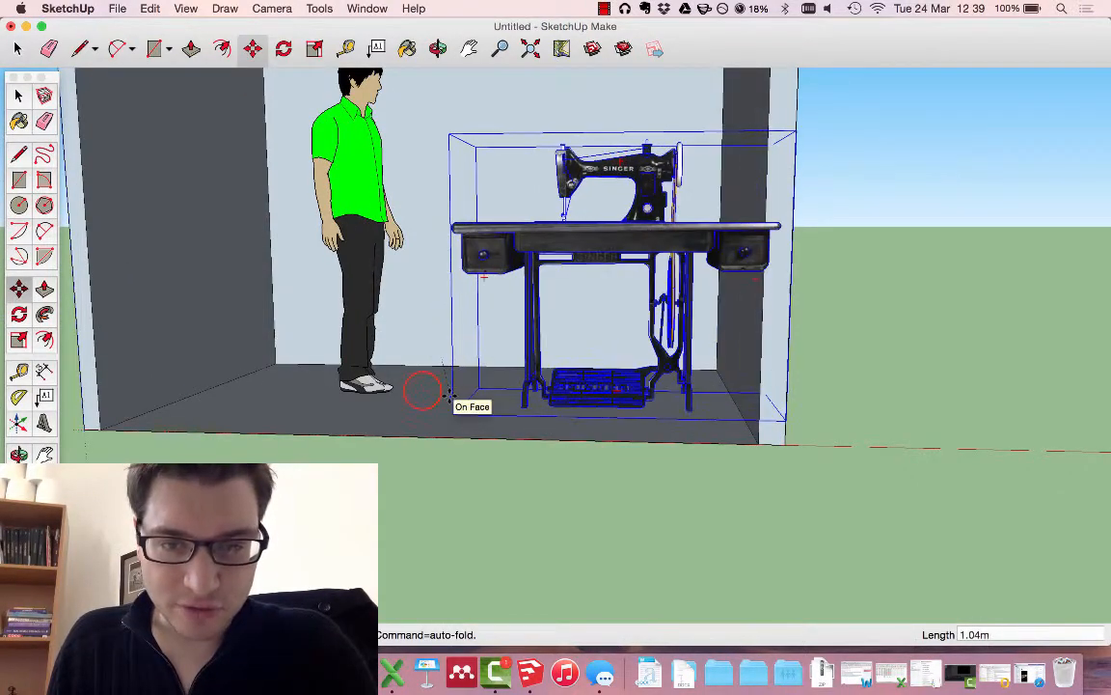
# Move the sewing machine about 1.30 m across the floor toward the back wall
pyautogui.moveTo(422, 389); pyautogui.dragTo(594, 486, button='middle')
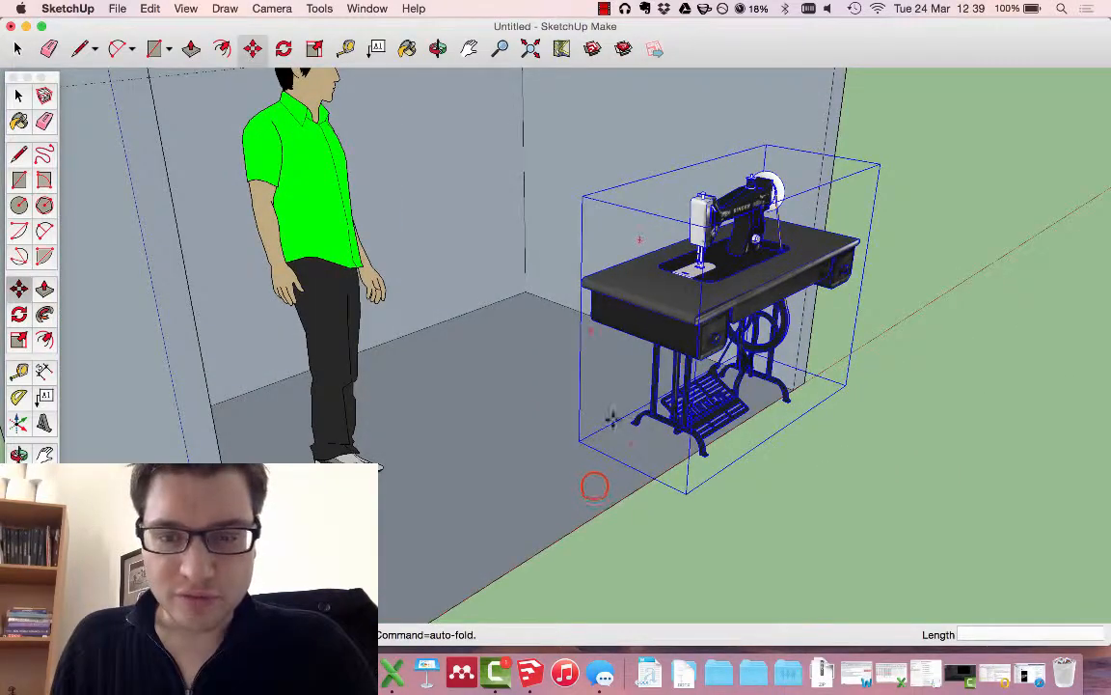
pyautogui.click(594, 486)
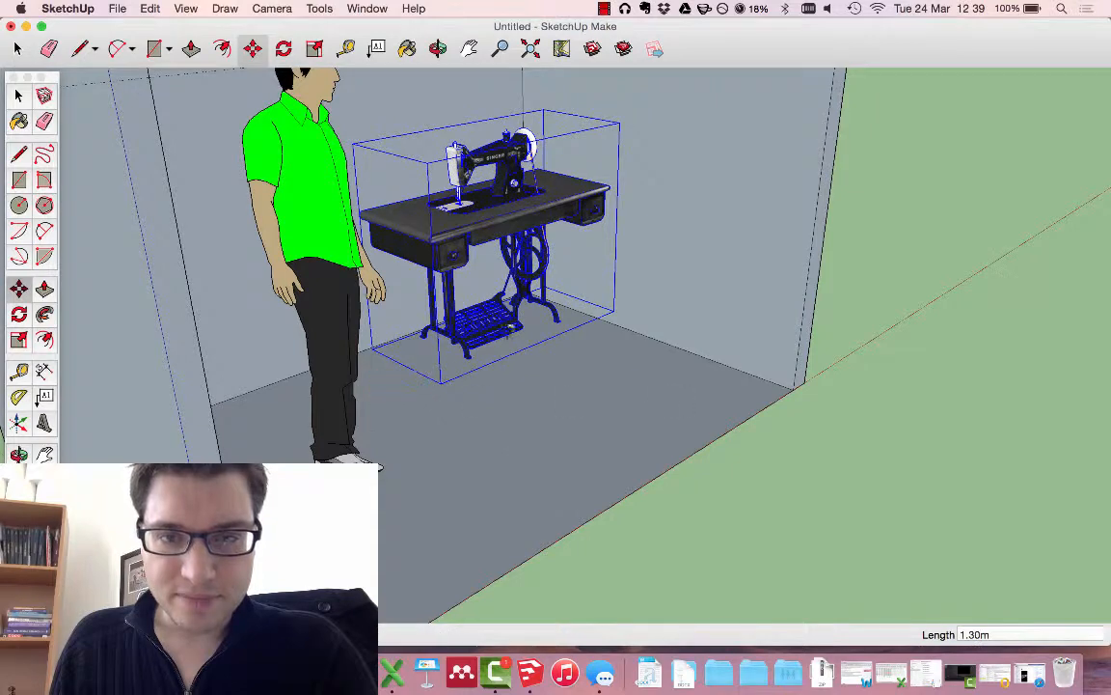
pyautogui.click(510, 329)
# Adjust the sewing machine's height by moving it from the bottom of a leg so its legs stand on the floor
pyautogui.moveTo(509, 329); pyautogui.dragTo(375, 223, button='middle')
pyautogui.scroll(5, 534, 343)
pyautogui.moveTo(599, 389); pyautogui.dragTo(526, 333, button='middle')
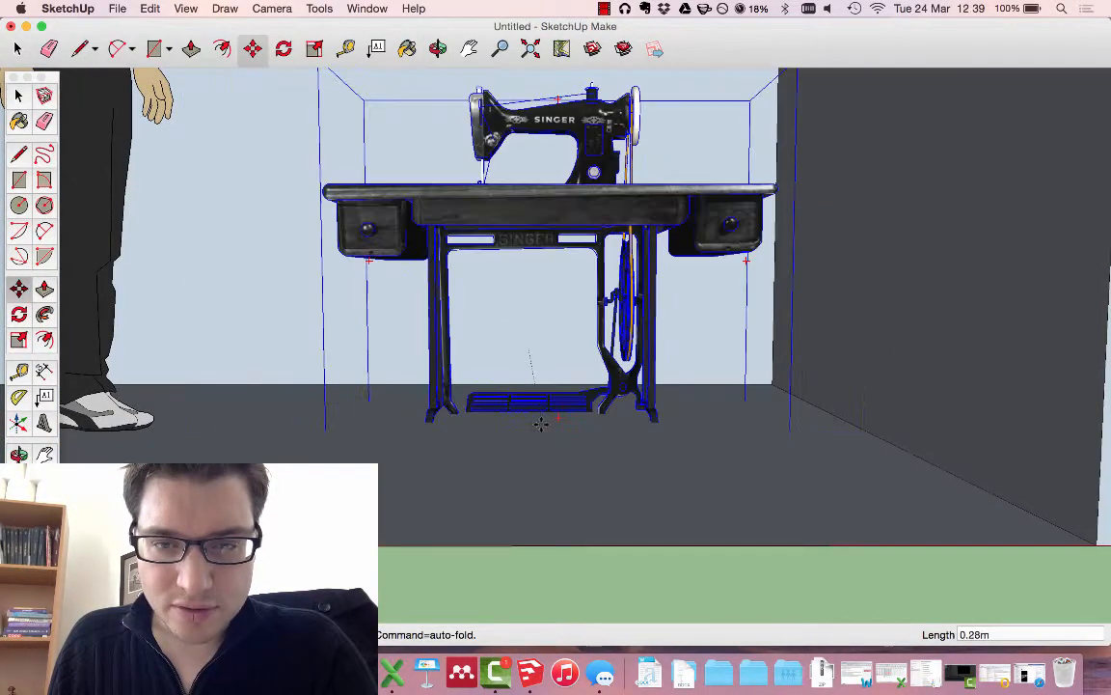
pyautogui.moveTo(541, 423); pyautogui.dragTo(629, 464, button='middle')
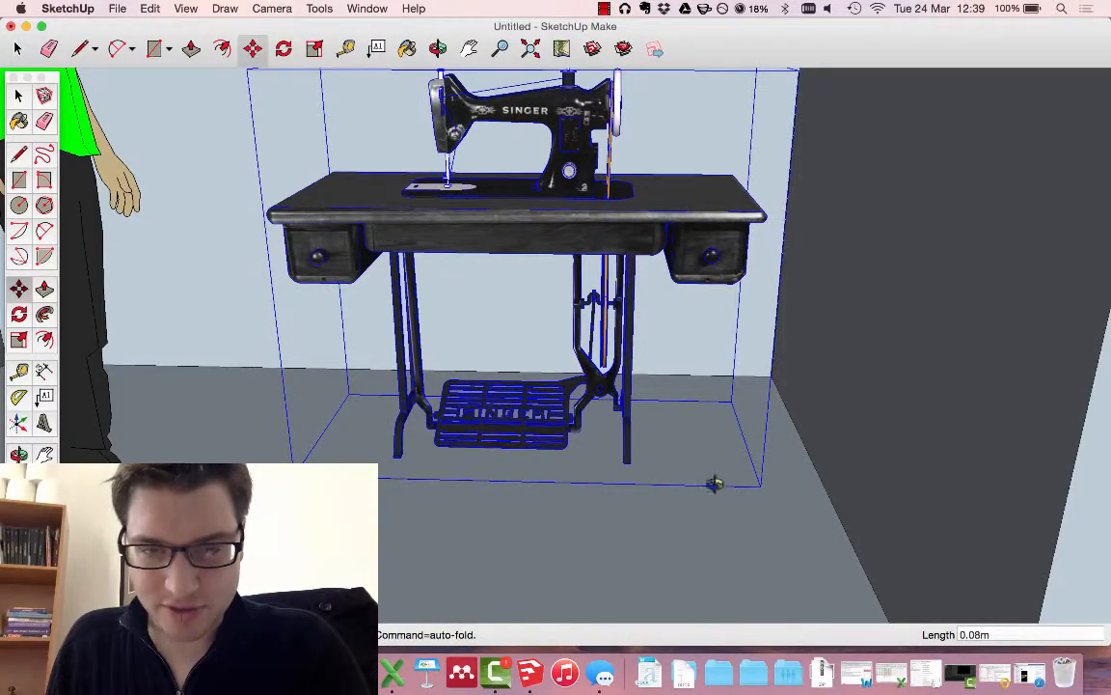
pyautogui.moveTo(714, 483); pyautogui.dragTo(600, 374, button='middle')
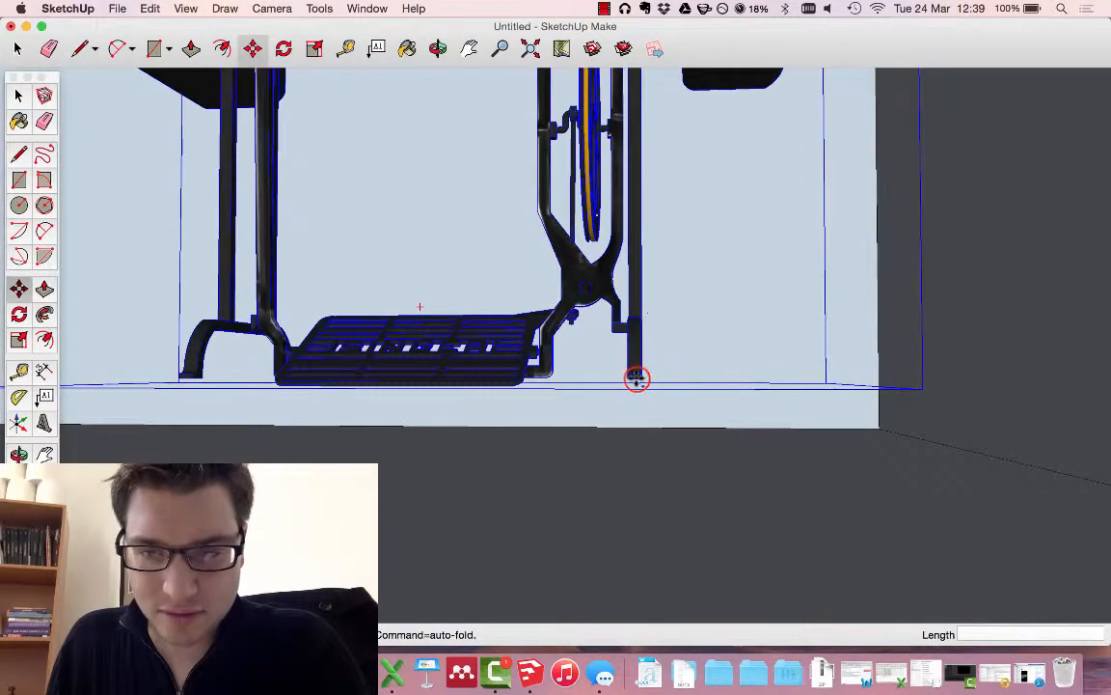
pyautogui.click(629, 462)
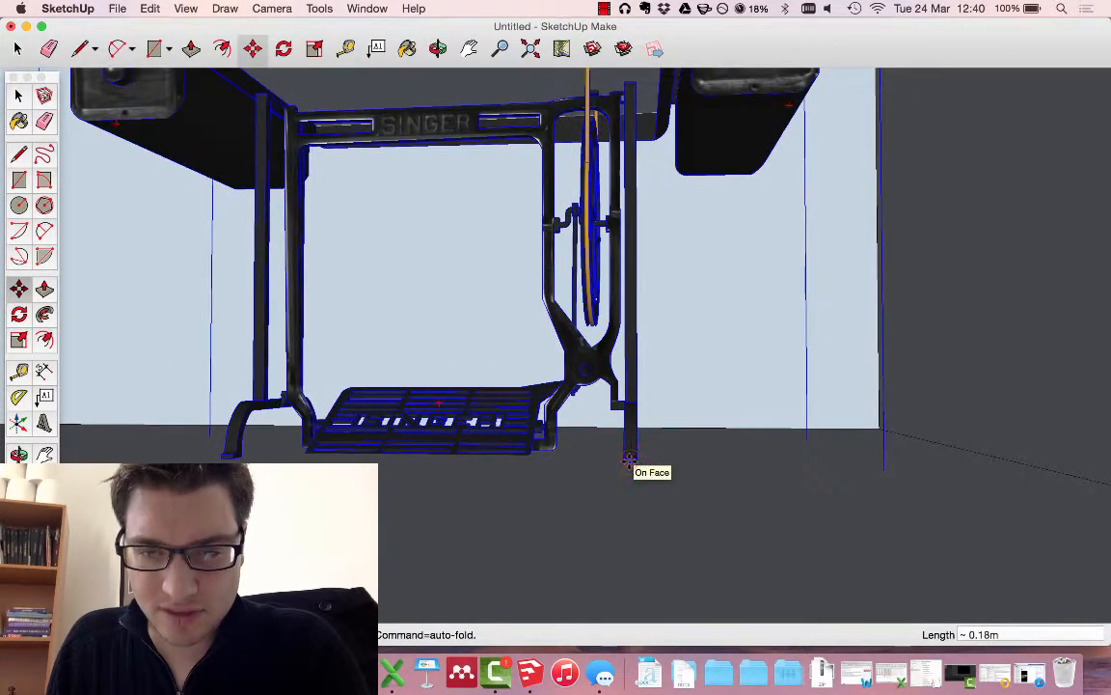
pyautogui.click(629, 461)
pyautogui.scroll(-5, 431, 488)
# Measure the sewing table's height with Tape Measure from the foot of a leg to the tabletop
pyautogui.press('t')
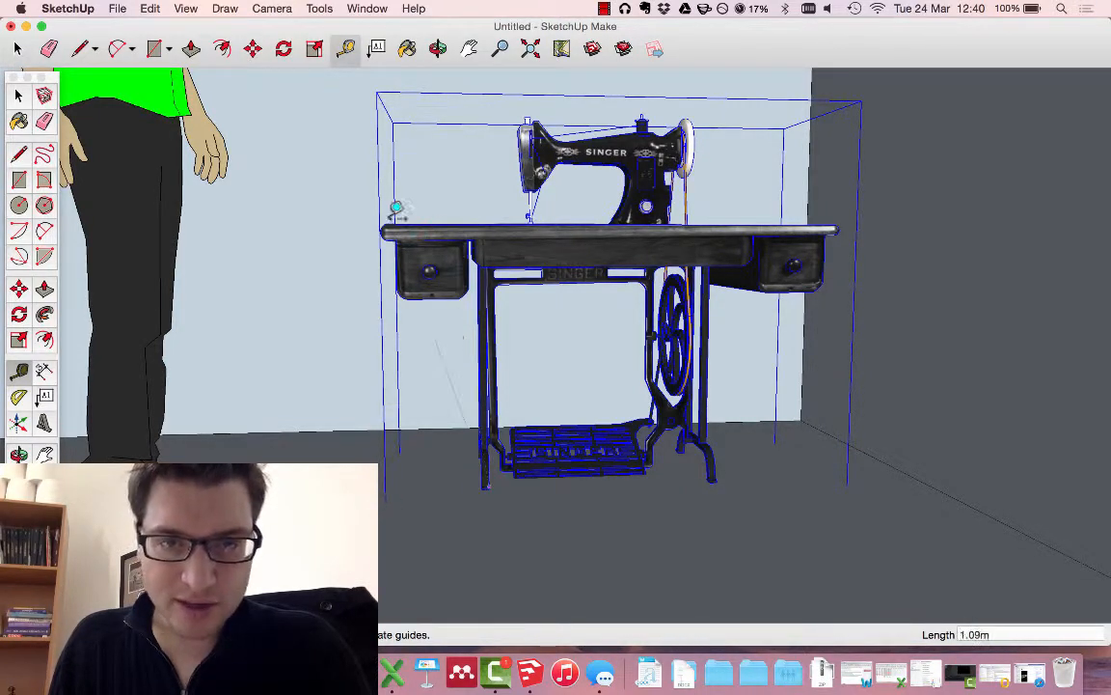
pyautogui.click(393, 219)
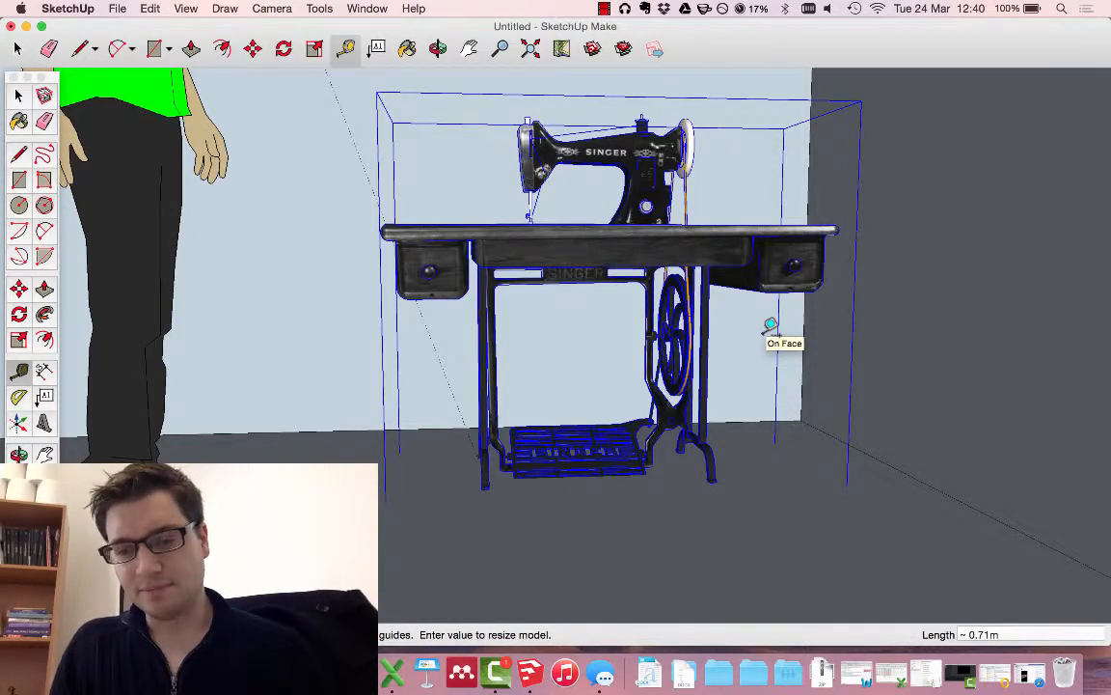
pyautogui.click(489, 492)
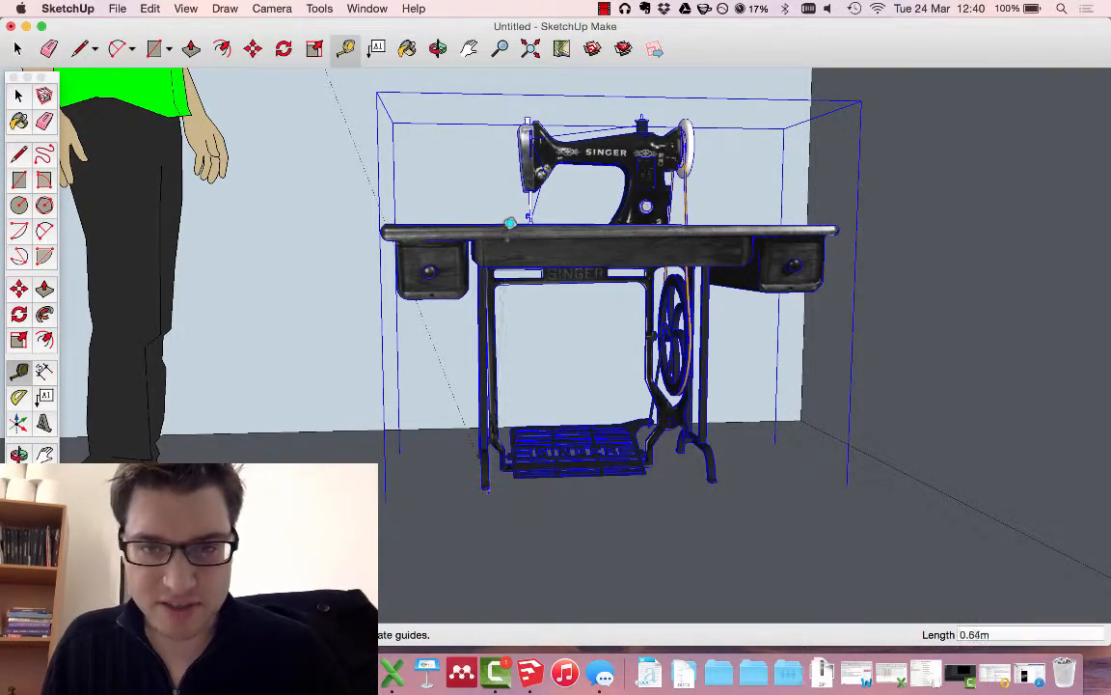
pyautogui.click(489, 225)
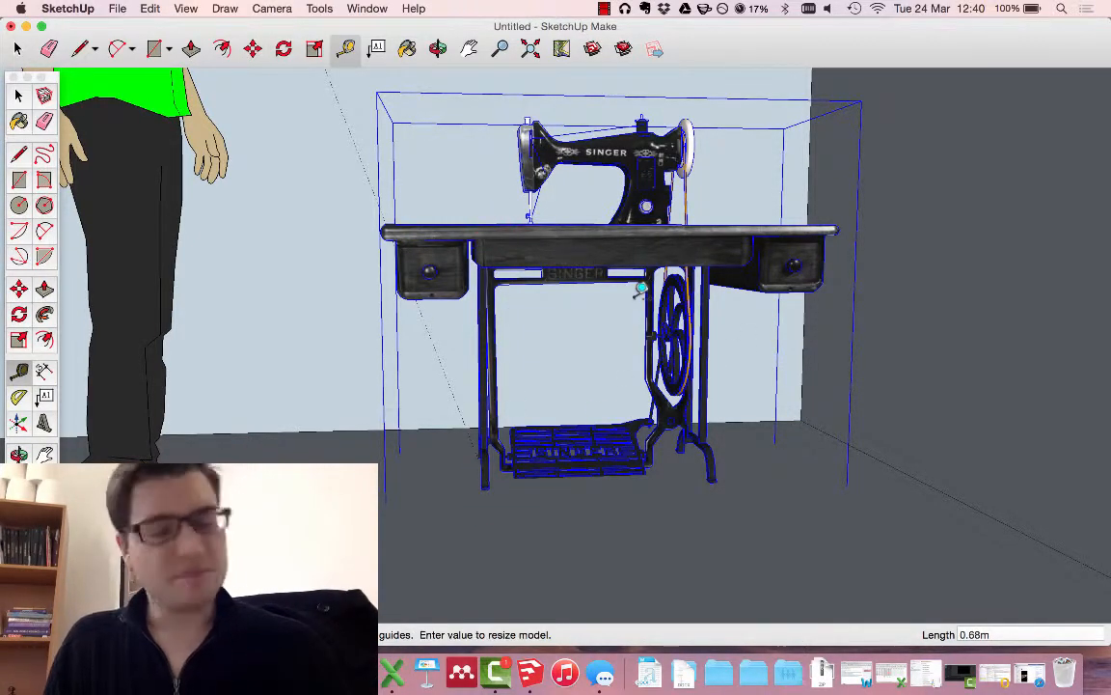
pyautogui.scroll(-5, 641, 290)
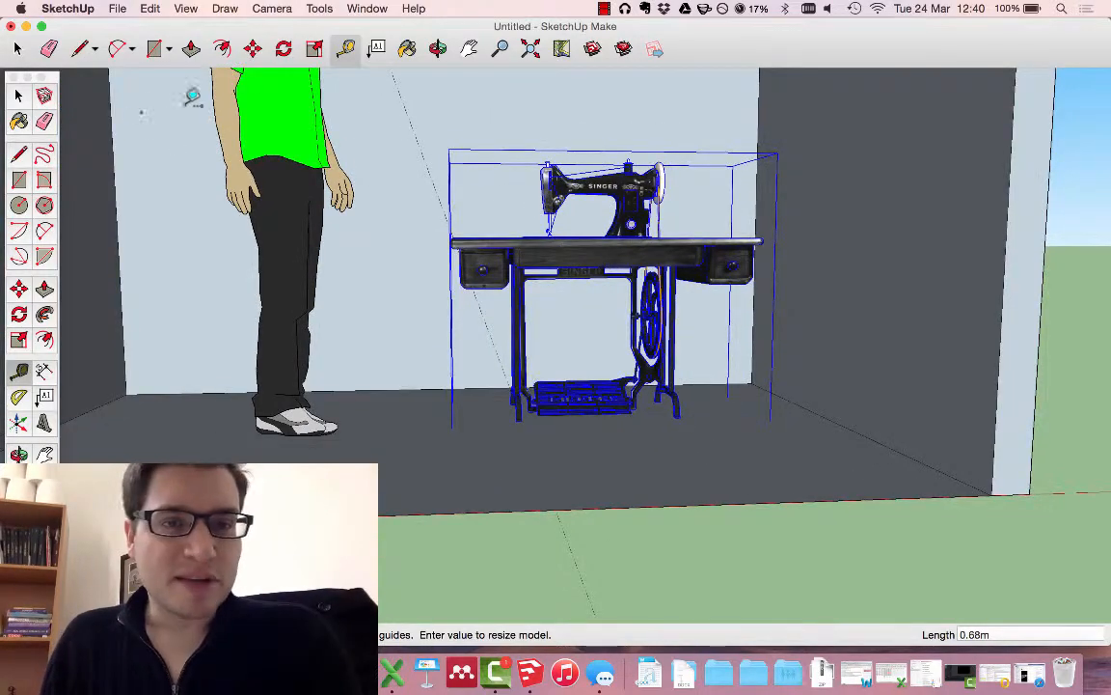
# Switch the camera to parallel projection and show the room with the sewing machine in the standard front view
pyautogui.click(273, 9)
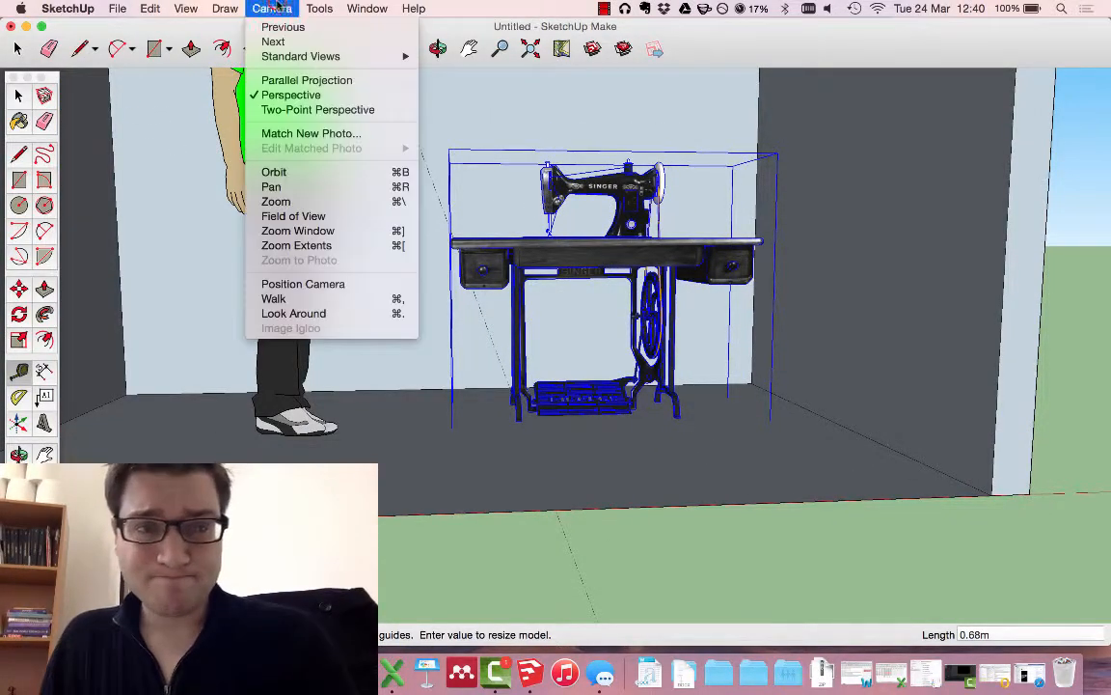
pyautogui.click(273, 80)
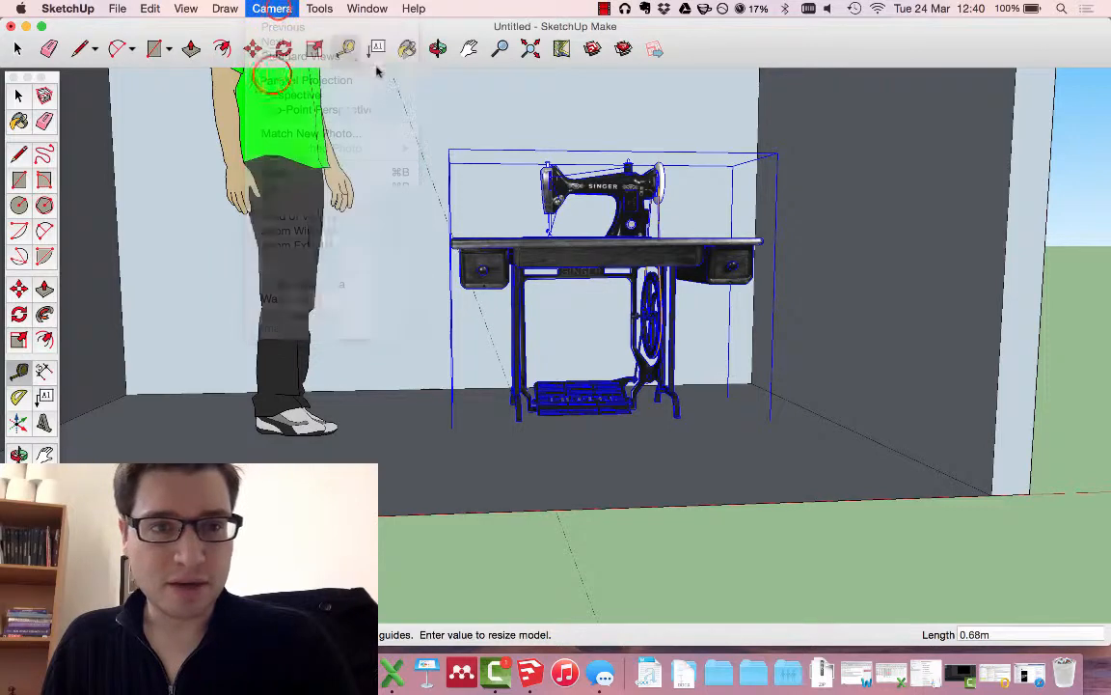
pyautogui.click(273, 9)
pyautogui.moveTo(303, 56)
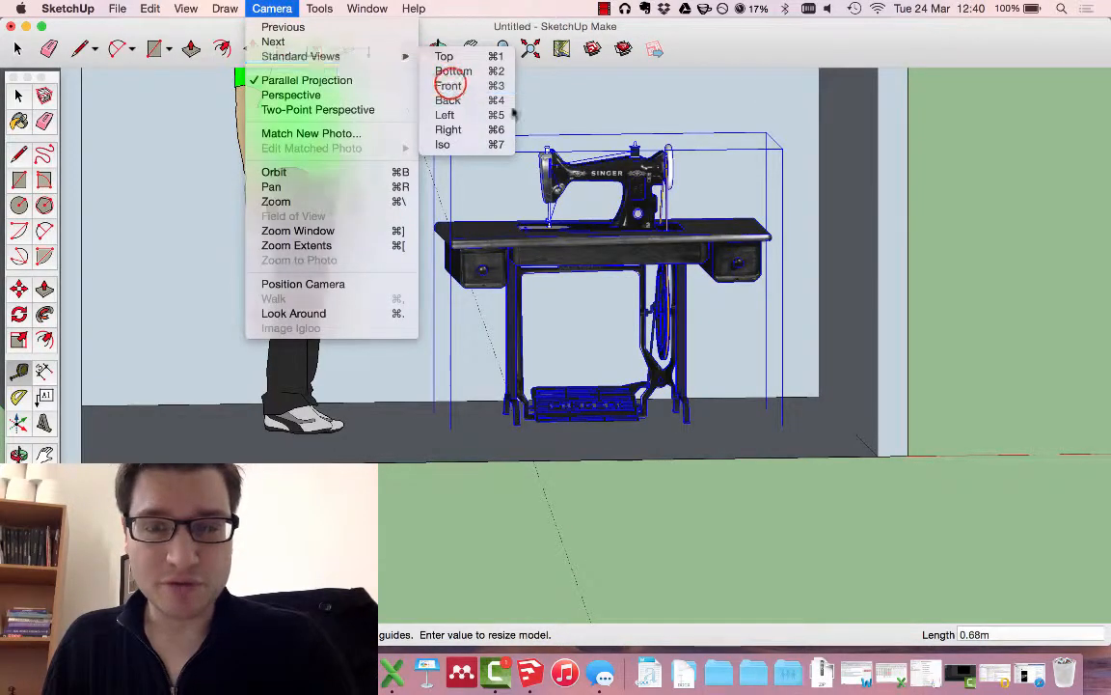
pyautogui.click(450, 85)
pyautogui.scroll(3, 657, 508)
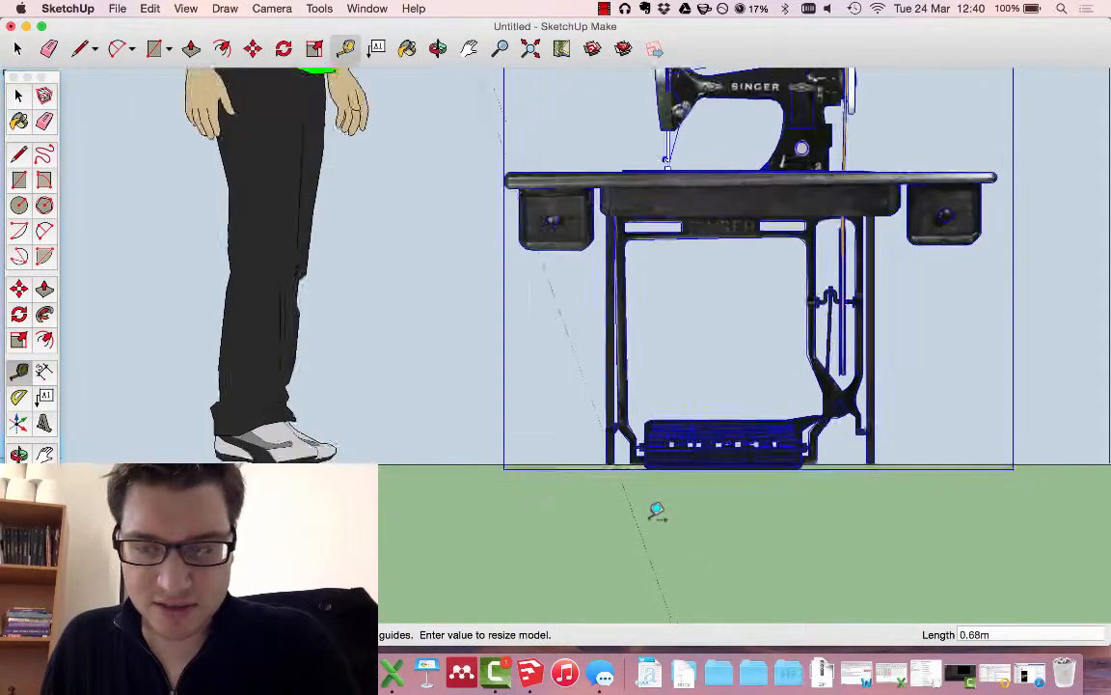
pyautogui.scroll(-3, 912, 475)
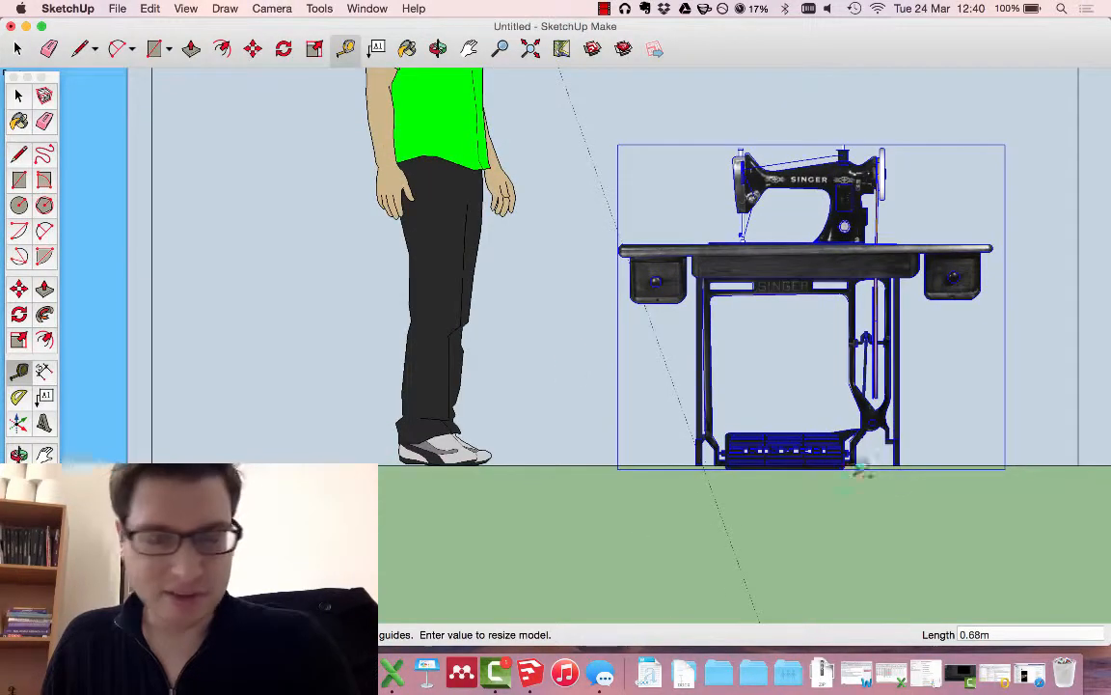
# Draw a 1 m vertical reference line up from the floor beside the sewing machine and scale the machine uniformly by 1.45 against it
pyautogui.click(18, 154)
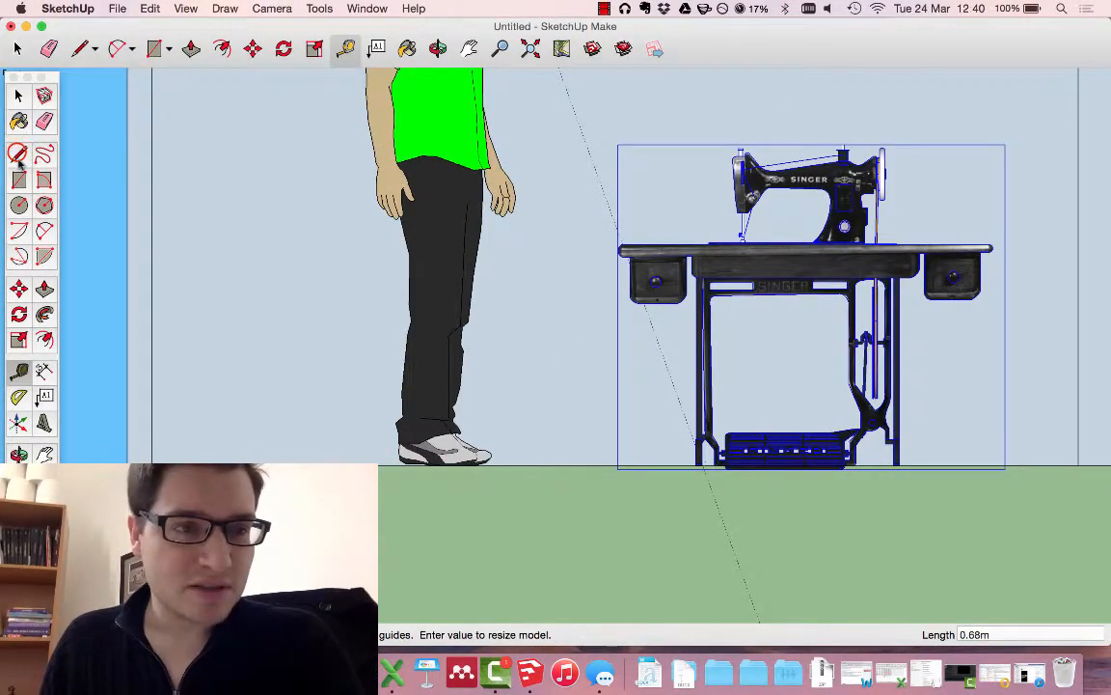
pyautogui.click(561, 464)
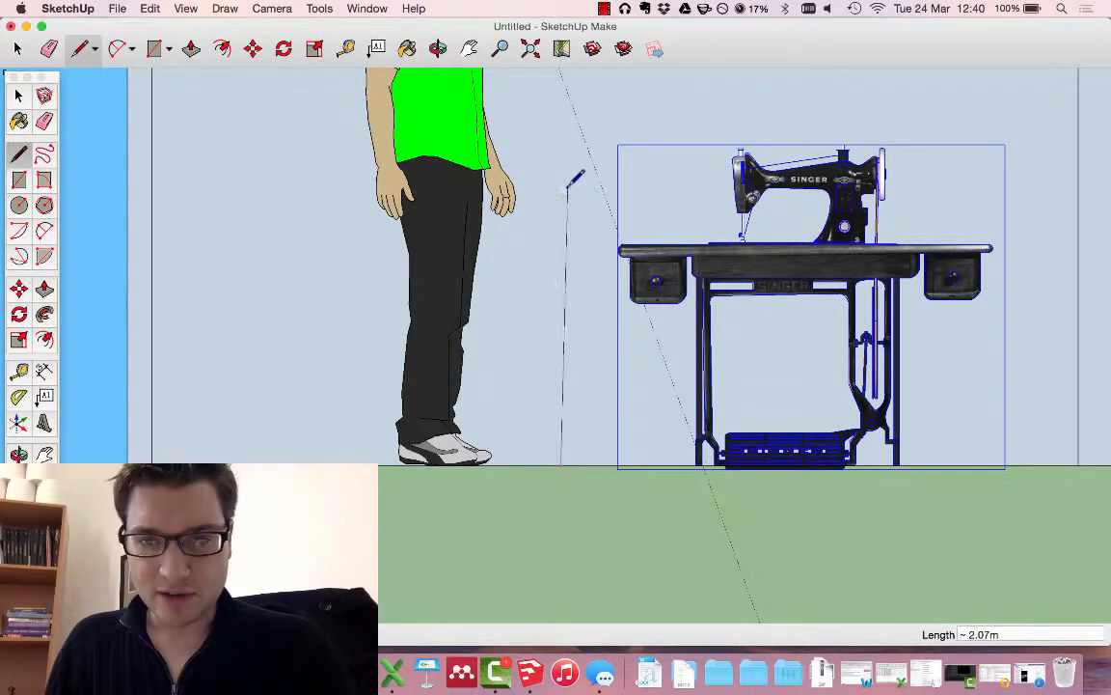
pyautogui.write('0.85m')
pyautogui.write('m')
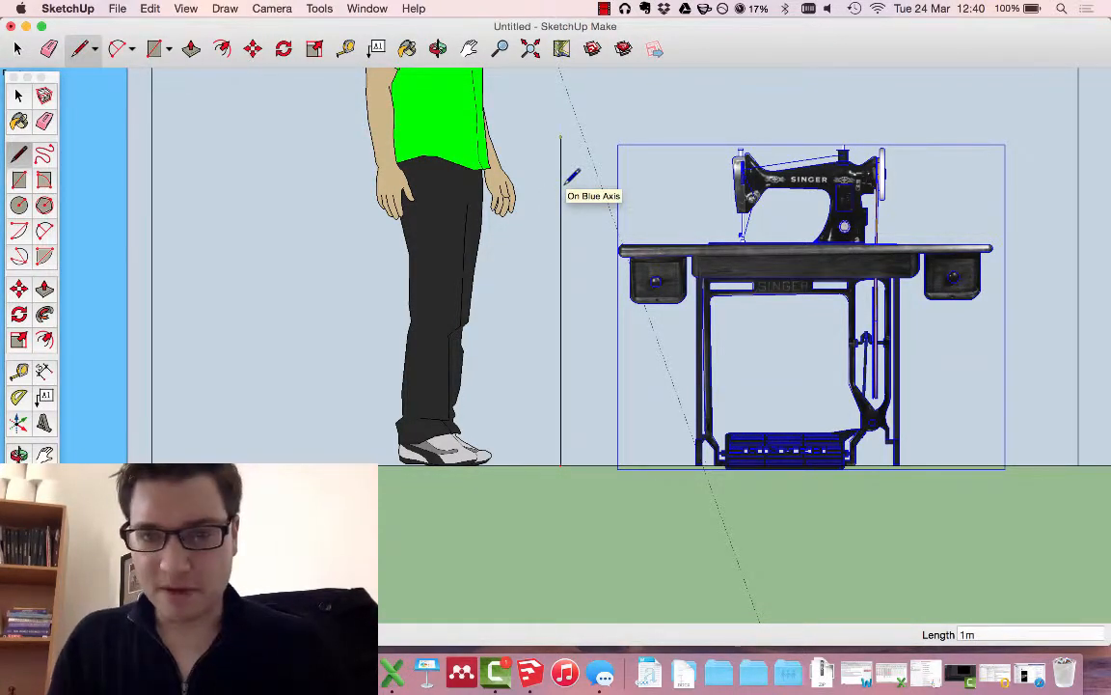
pyautogui.press('Return')
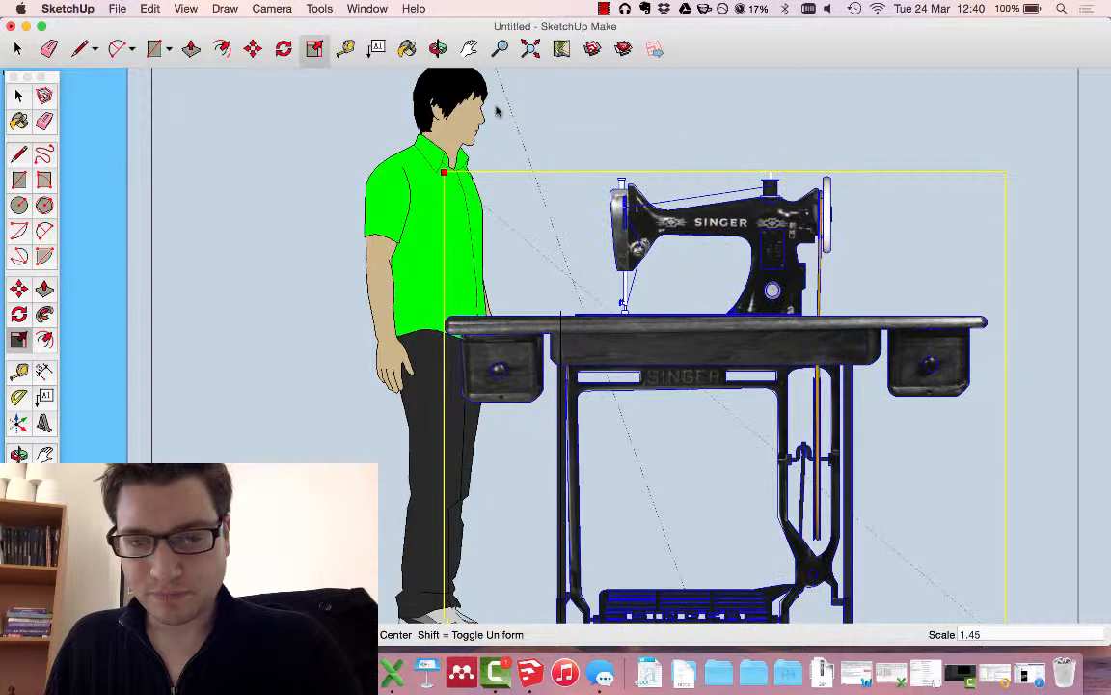
pyautogui.moveTo(496, 111); pyautogui.dragTo(500, 113)
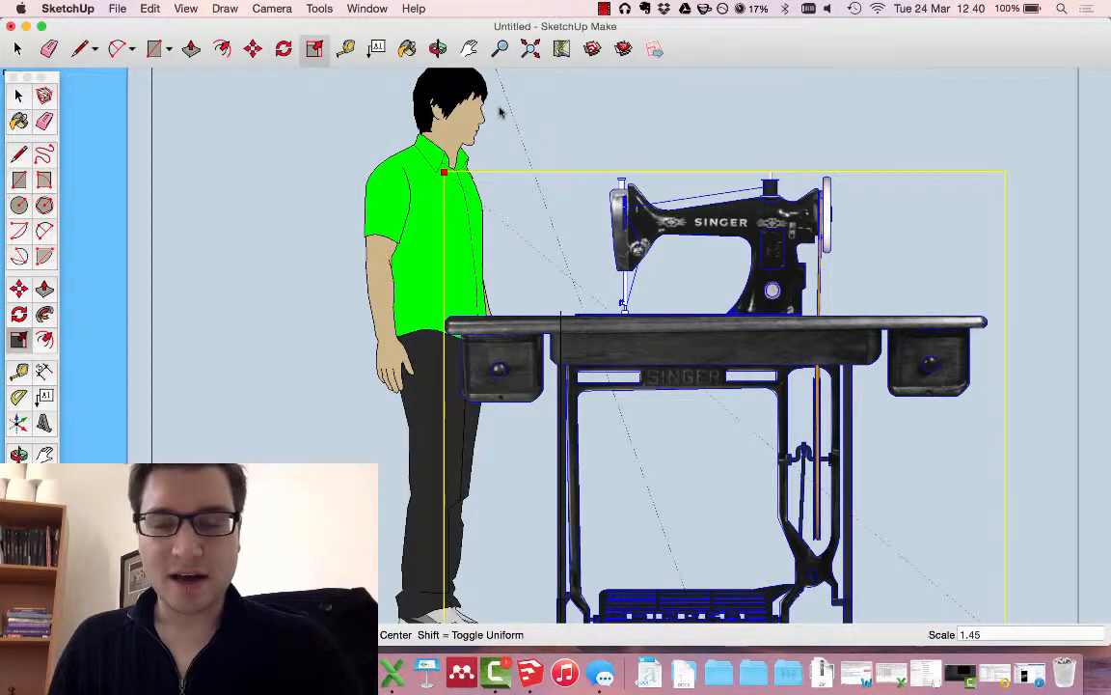
pyautogui.click(500, 113)
# Work out the sewing machine's scale factor by dividing 100 by 68 in the system calculator
pyautogui.click(1092, 8)
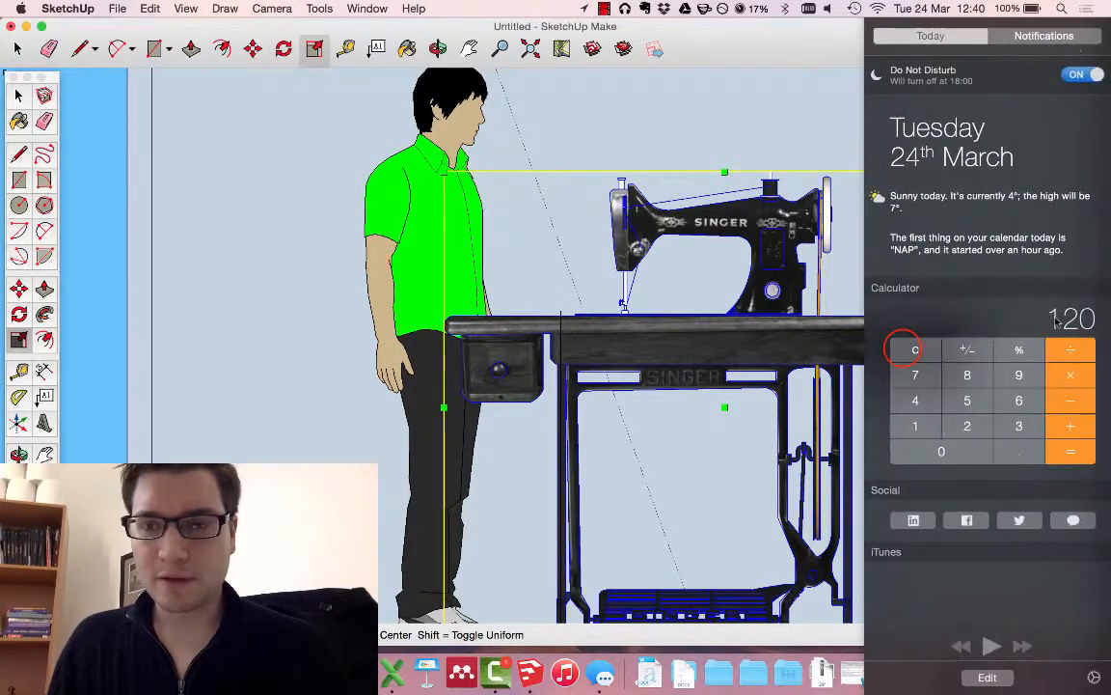
pyautogui.click(905, 349)
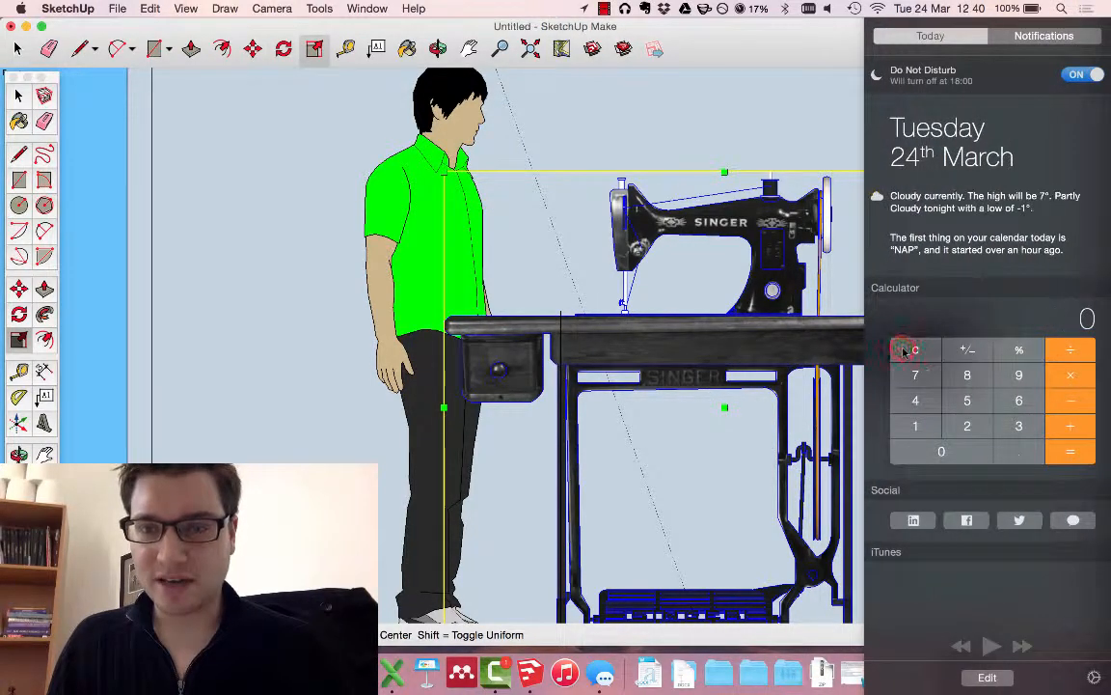
pyautogui.click(918, 424)
pyautogui.click(930, 452)
pyautogui.click(930, 453)
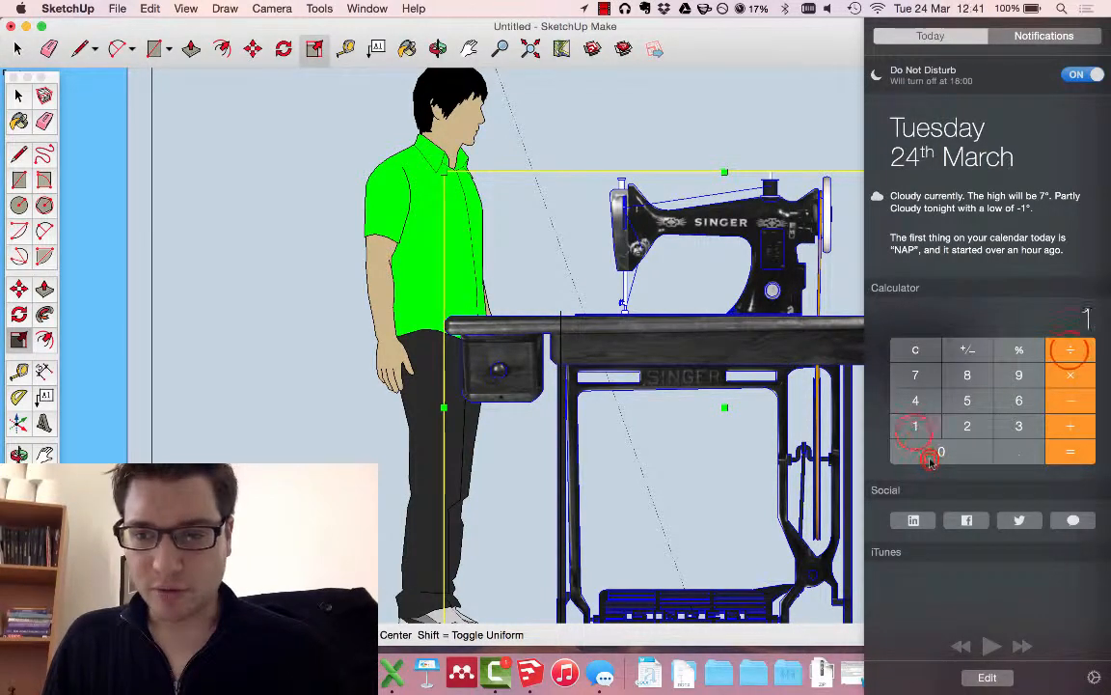
pyautogui.click(1071, 350)
pyautogui.click(1015, 405)
pyautogui.click(969, 379)
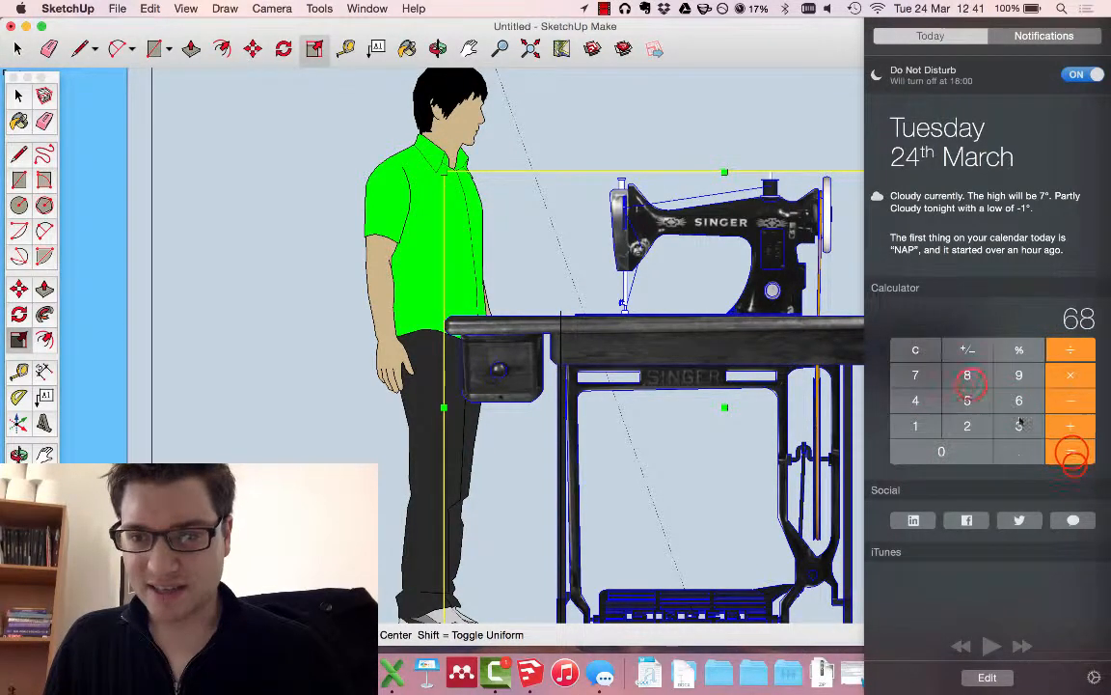
pyautogui.click(1076, 461)
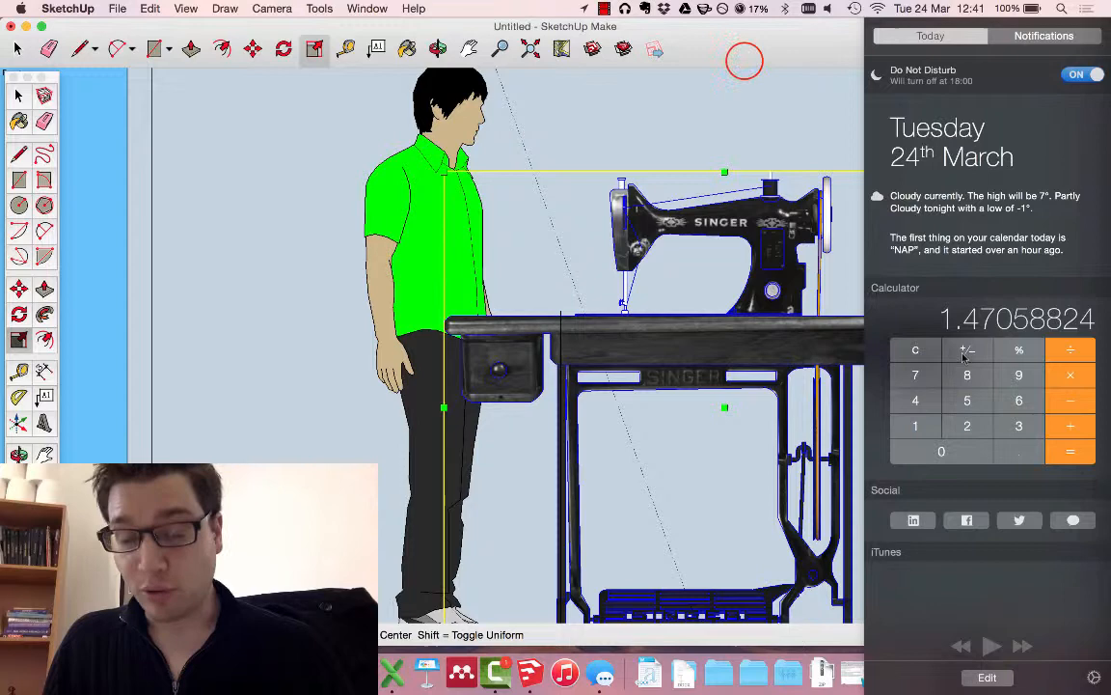
pyautogui.click(744, 63)
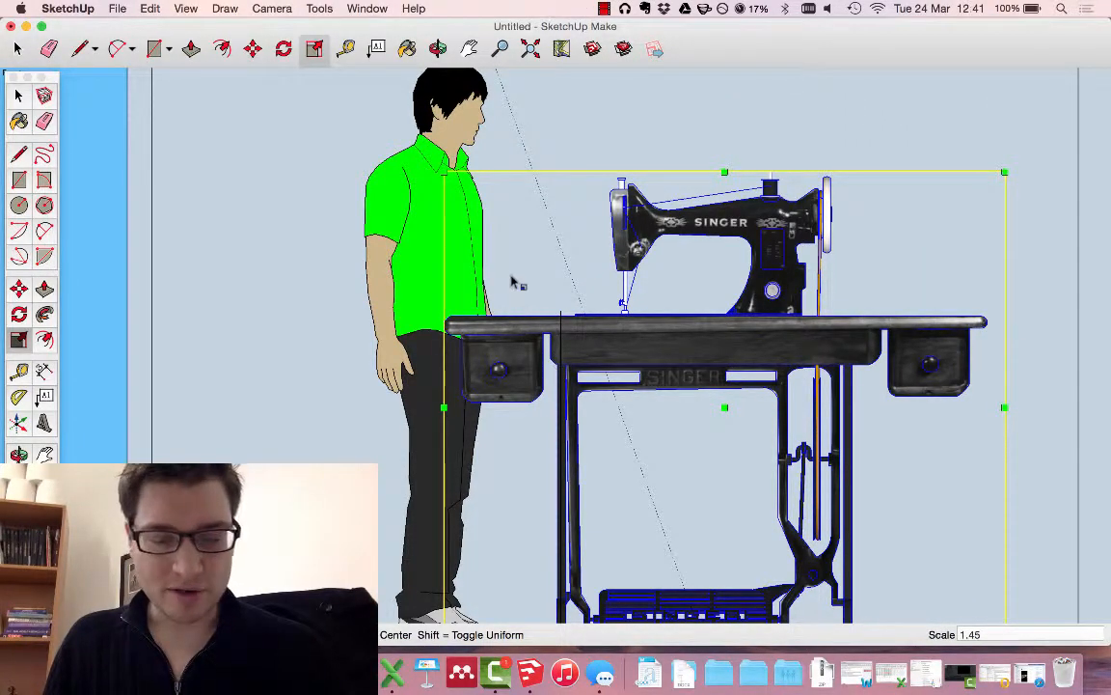
# Undo the last scaling of the sewing machine and the vertical reference line
pyautogui.click(439, 259)
pyautogui.press('super+z')
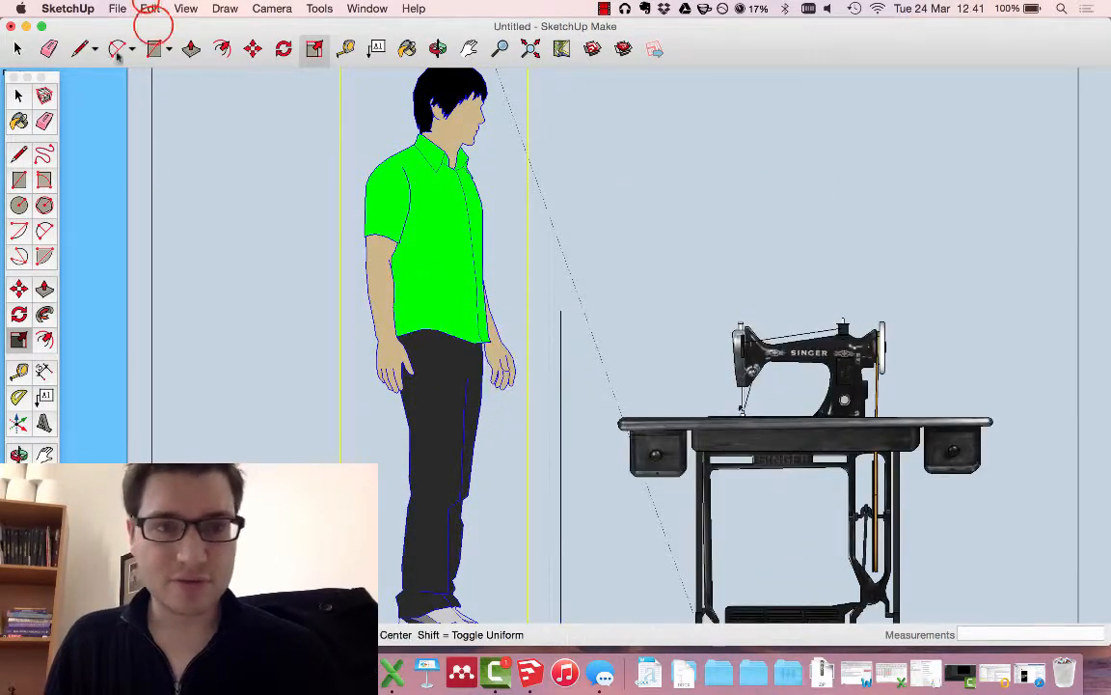
pyautogui.click(150, 8)
pyautogui.click(155, 26)
pyautogui.click(151, 9)
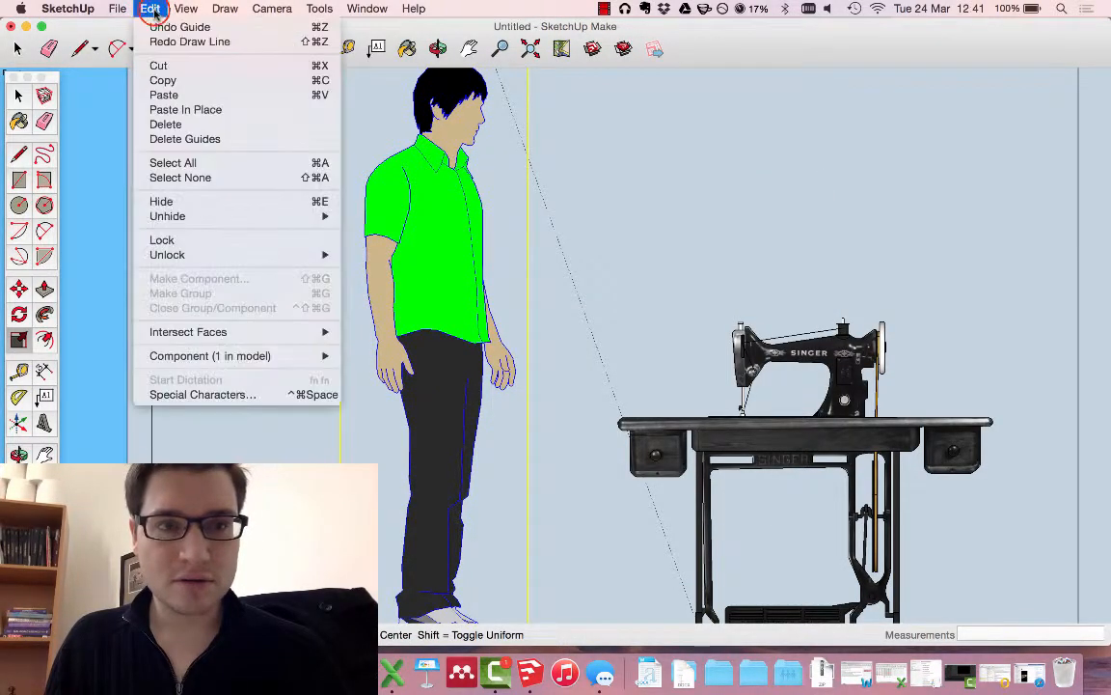
pyautogui.click(18, 96)
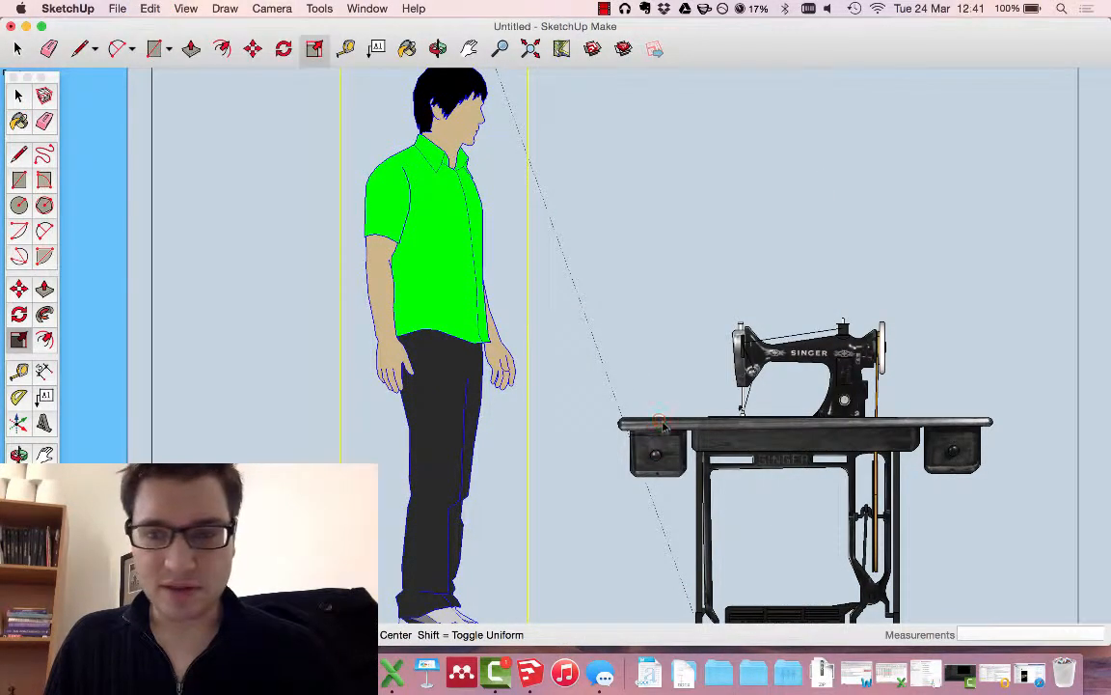
pyautogui.click(660, 420)
pyautogui.click(16, 88)
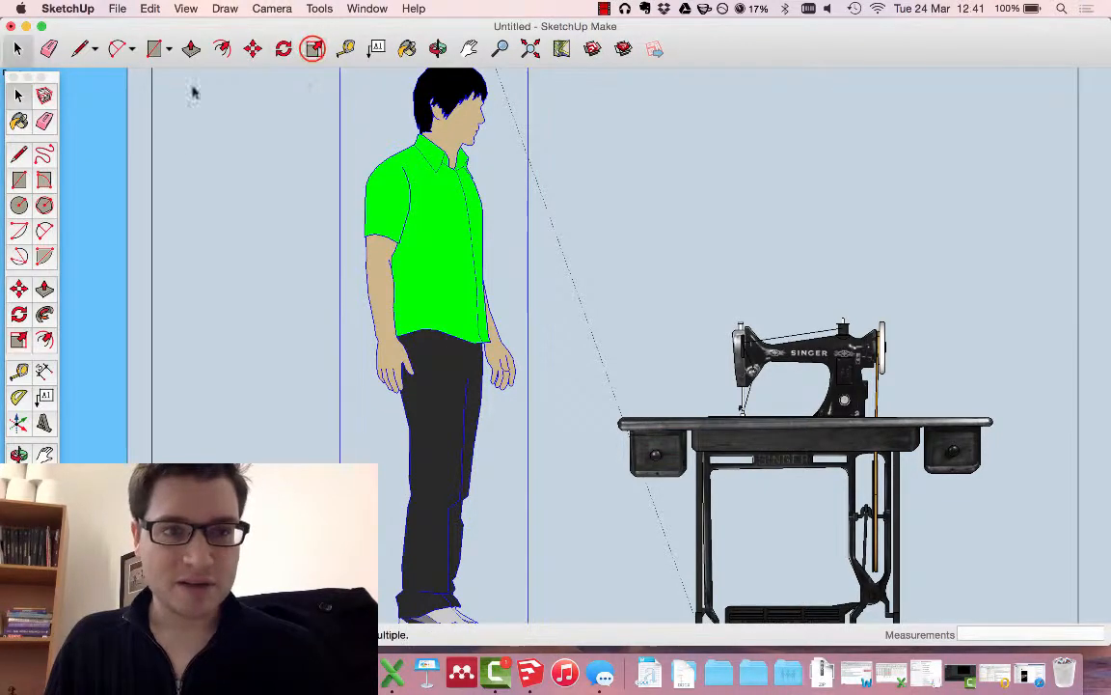
pyautogui.click(313, 48)
pyautogui.click(702, 434)
# Select the sewing machine and scale it uniformly from its upper corner by a factor of 1.47
pyautogui.click(17, 94)
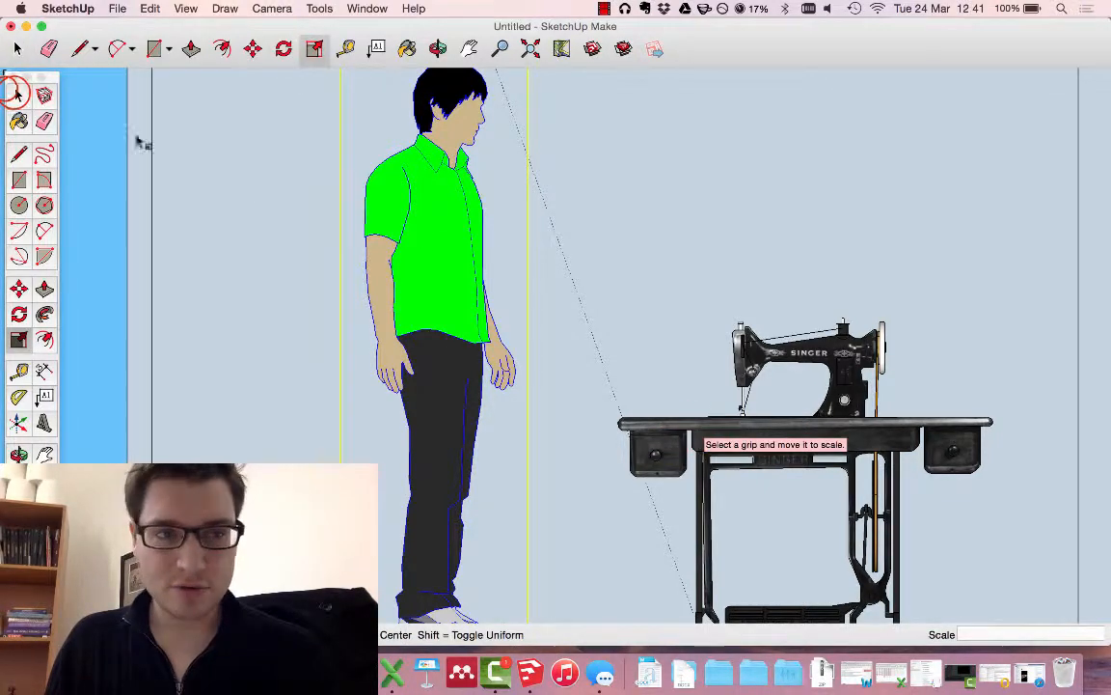
pyautogui.click(928, 481)
pyautogui.click(817, 422)
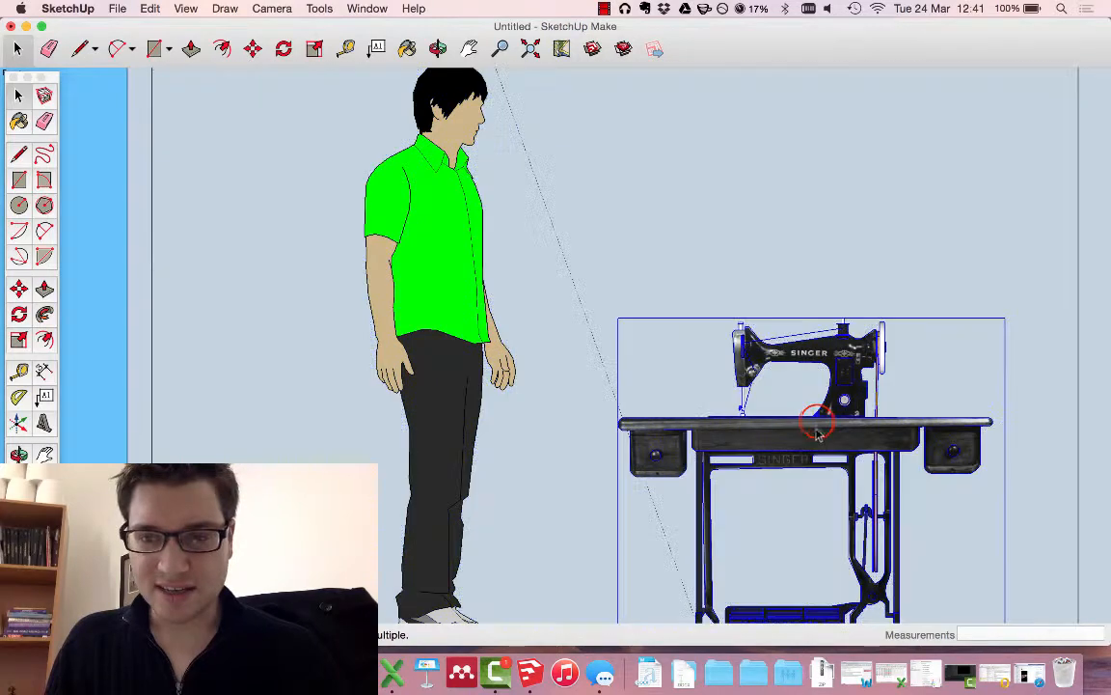
pyautogui.click(323, 48)
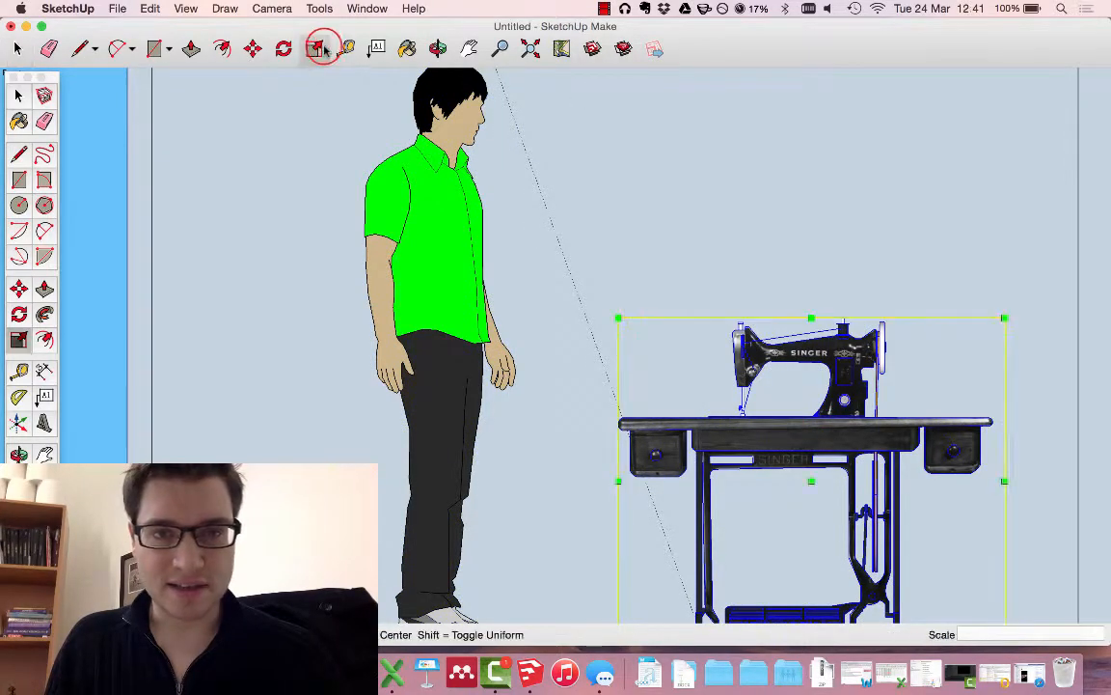
pyautogui.click(969, 633)
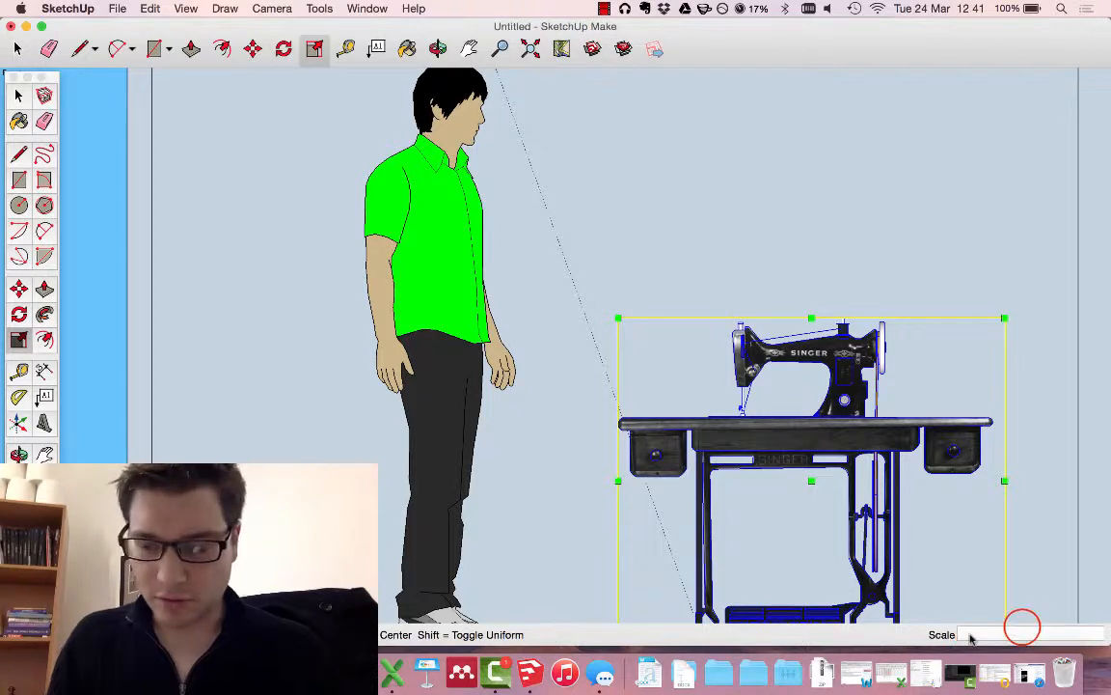
pyautogui.click(616, 317)
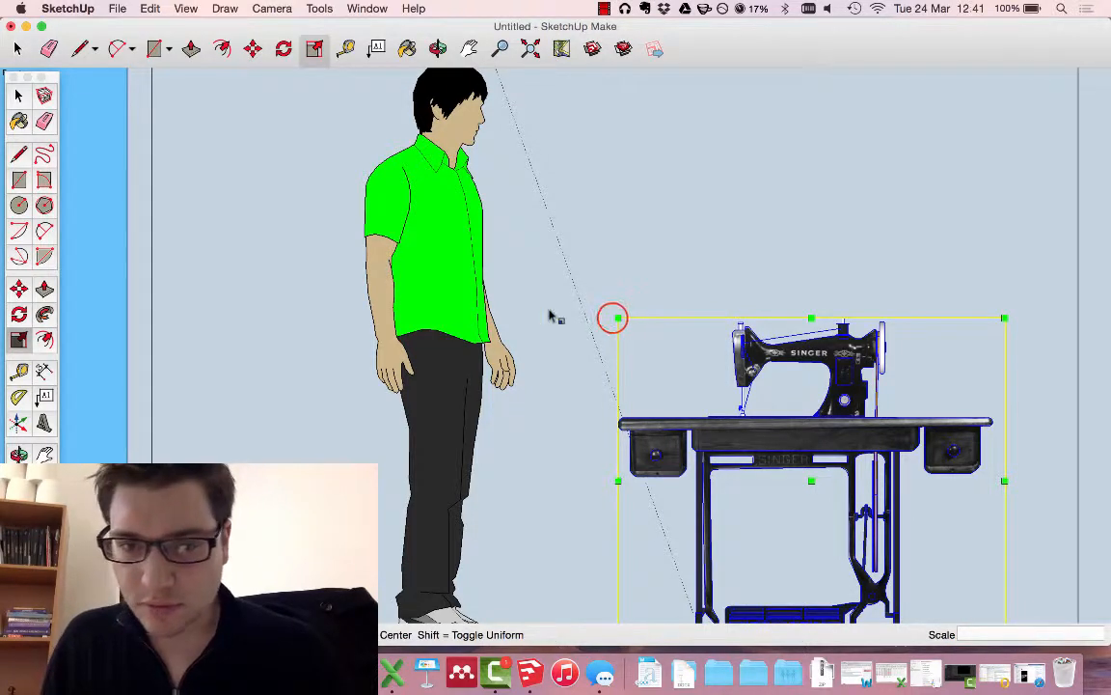
pyautogui.click(615, 316)
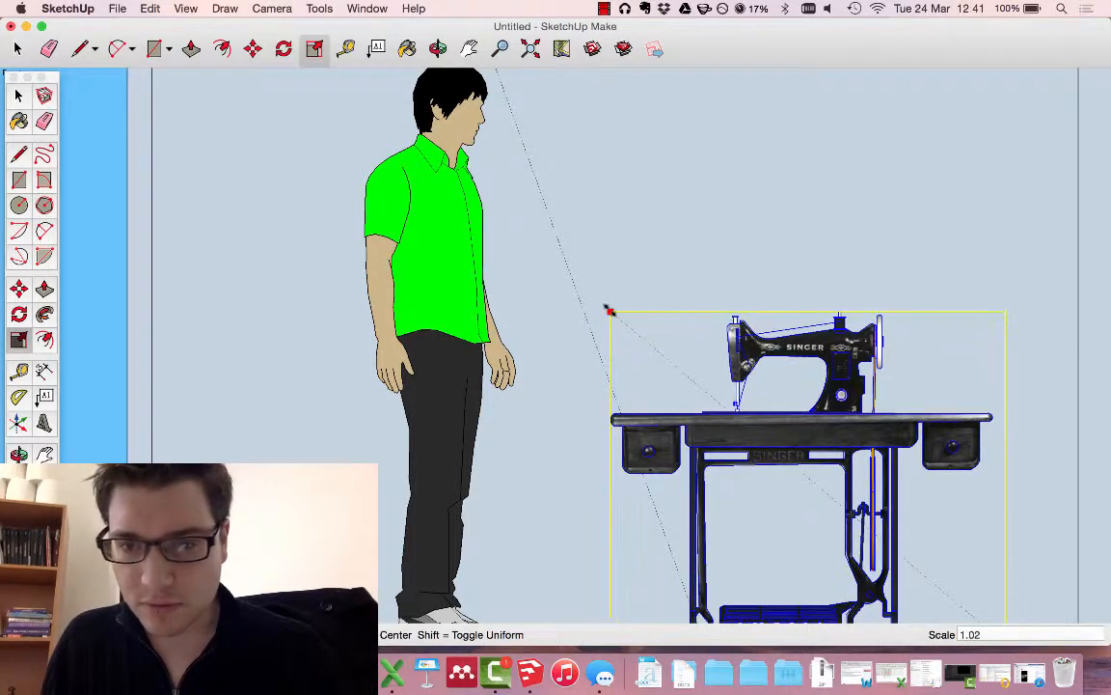
pyautogui.click(609, 311)
pyautogui.click(972, 634)
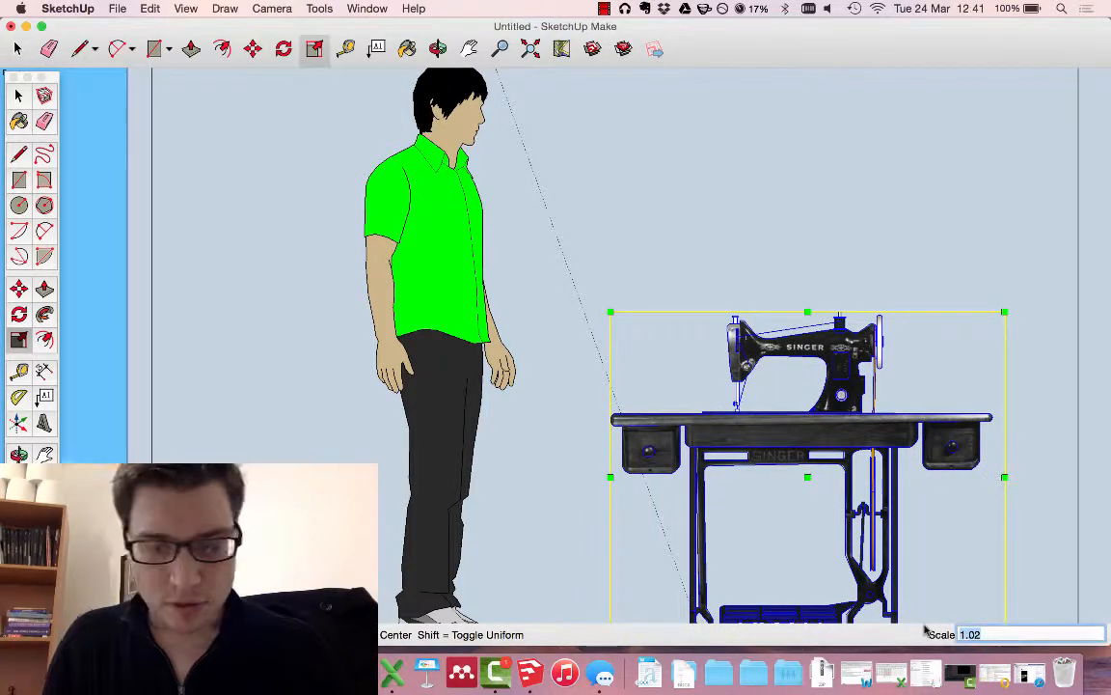
pyautogui.write('1.47')
pyautogui.press('Return')
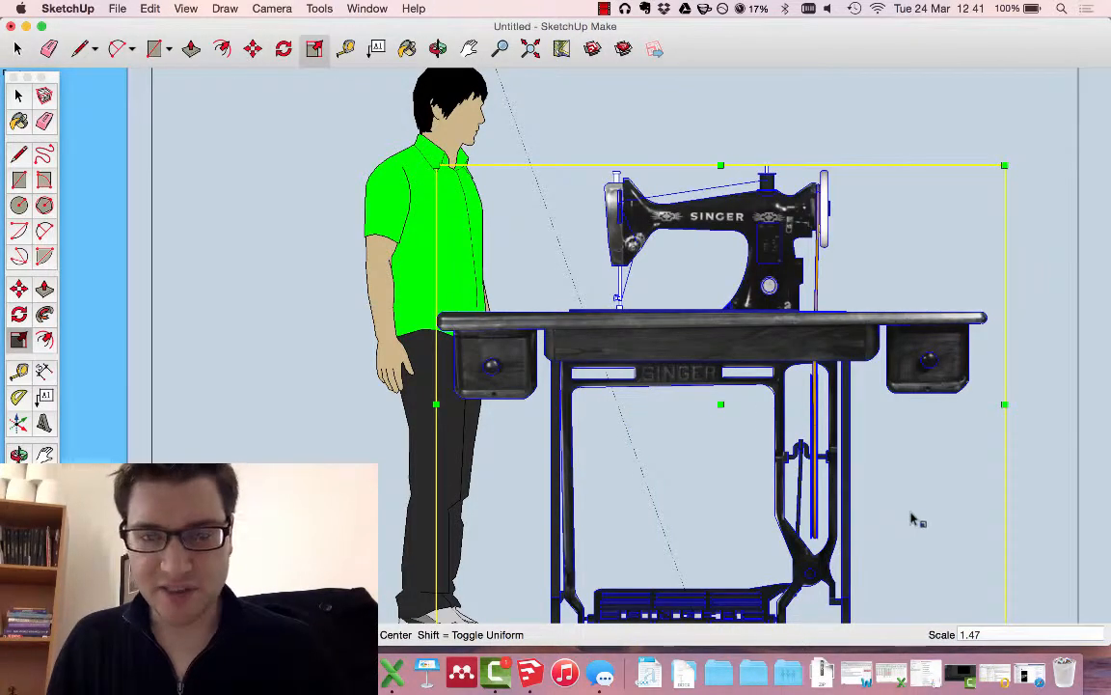
# Try to measure the enlarged sewing machine with Tape Measure, starting just above its tabletop
pyautogui.scroll(-2, 417, 295)
pyautogui.scroll(1, 497, 525)
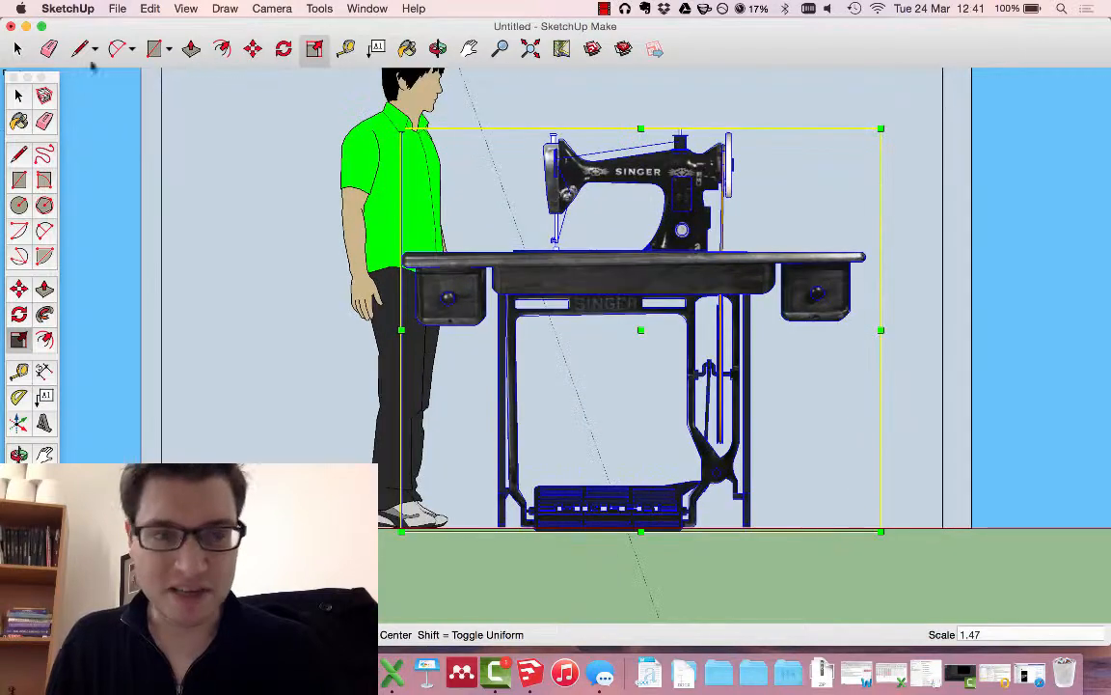
pyautogui.click(346, 48)
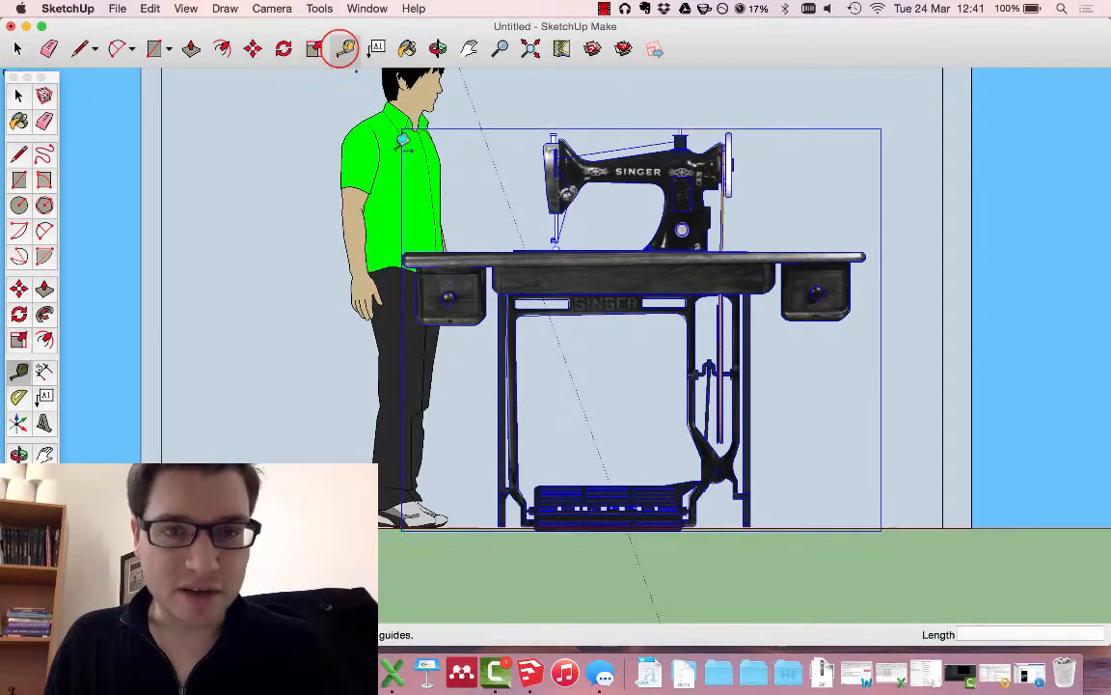
pyautogui.click(468, 241)
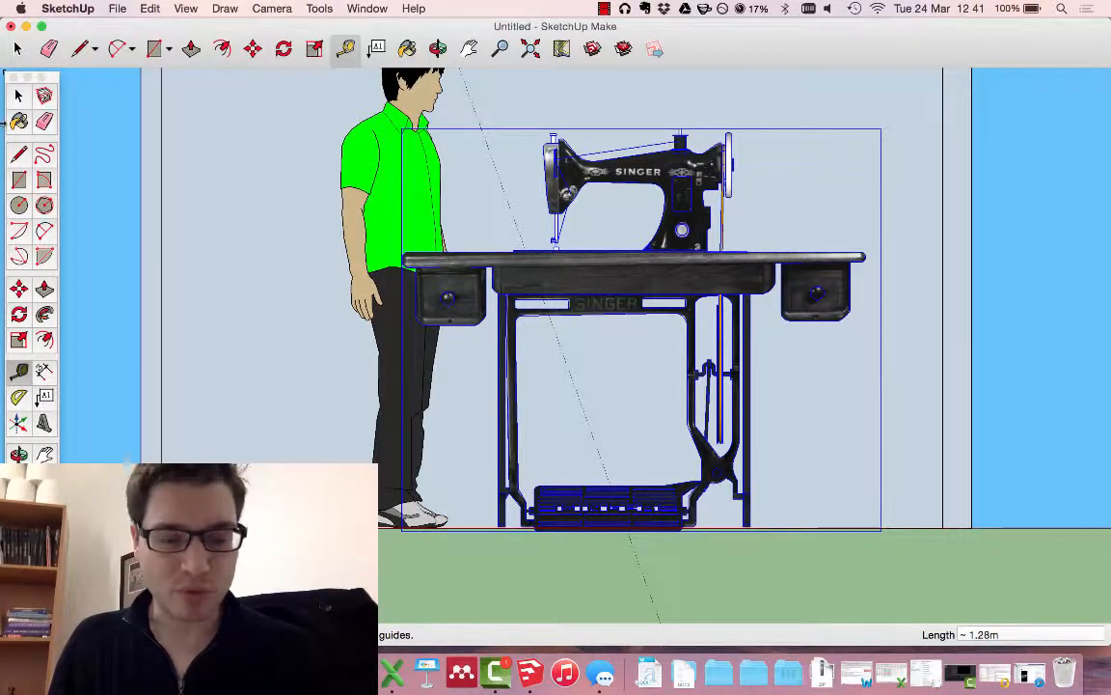
# Scale the sewing machine down uniformly by about 0.88 from its upper corner and view it in the room at an angle
pyautogui.click(17, 94)
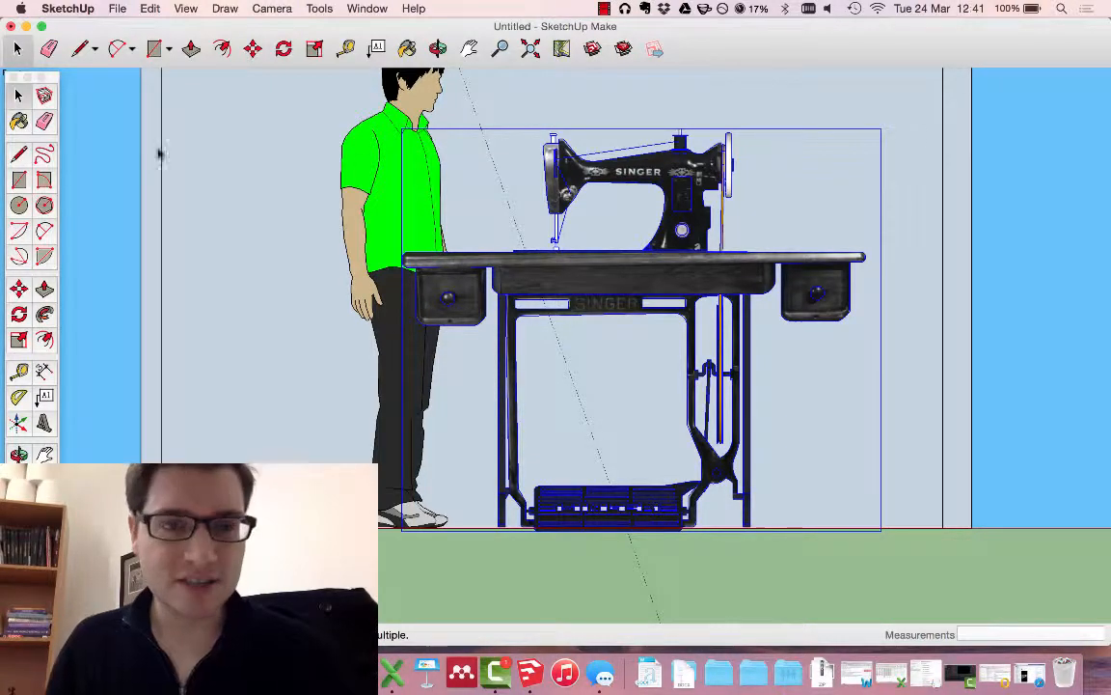
pyautogui.click(314, 48)
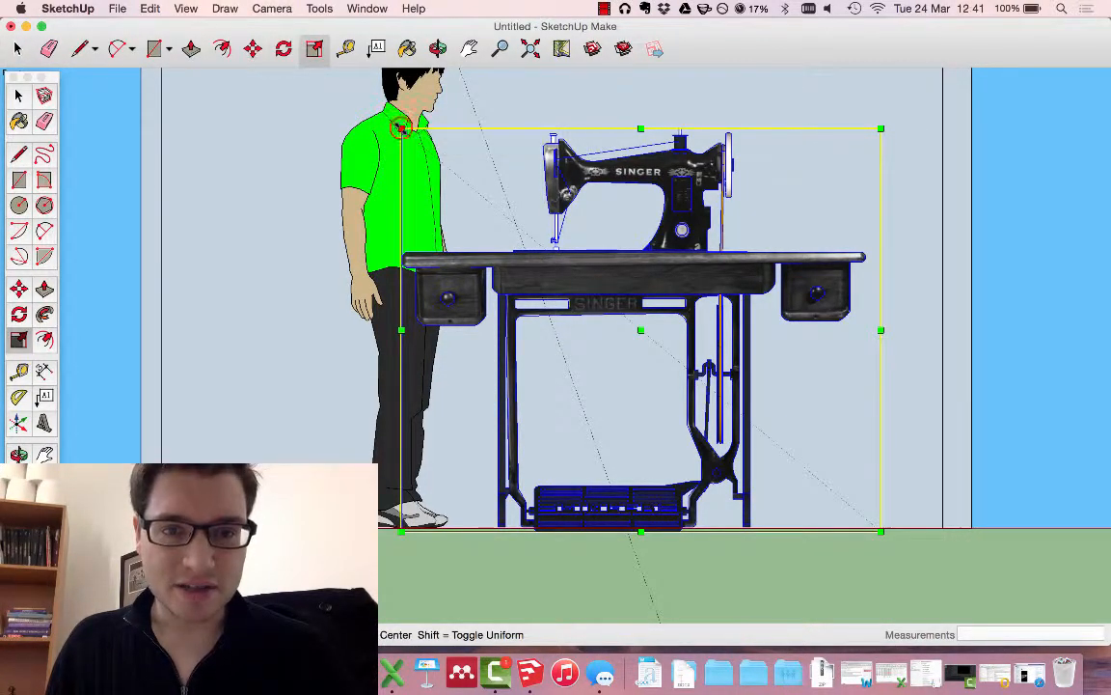
pyautogui.moveTo(399, 127); pyautogui.dragTo(459, 176)
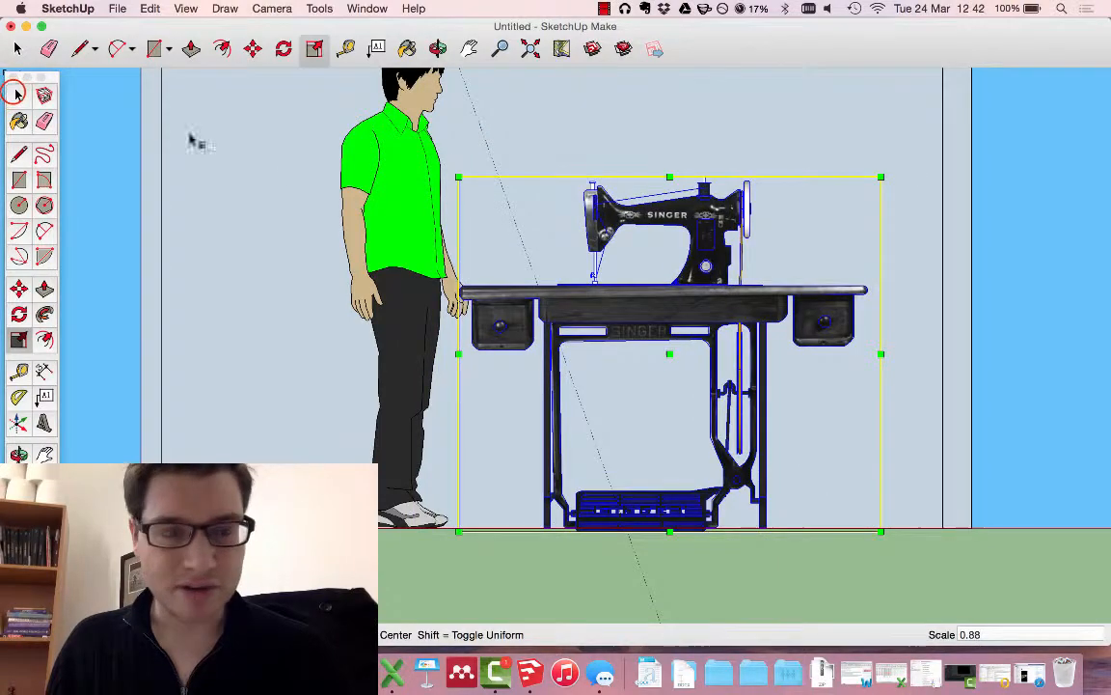
pyautogui.moveTo(290, 280); pyautogui.dragTo(518, 325, button='middle')
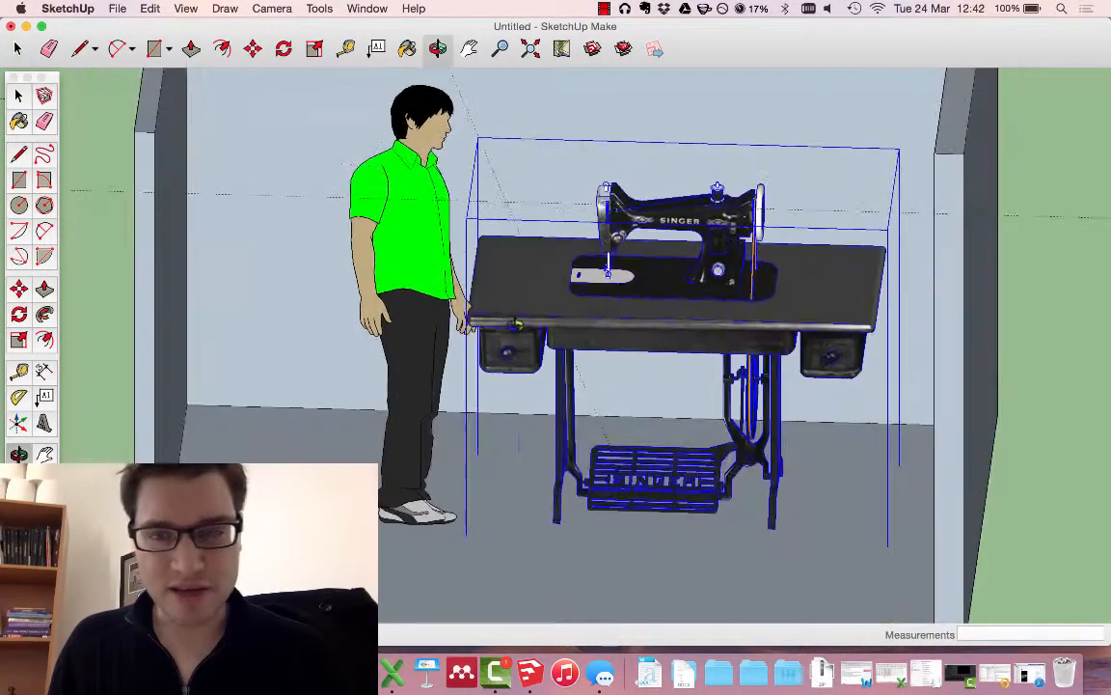
# Scale the selected sewing machine down uniformly by about 0.85 from its upper front corner beside the person
pyautogui.press('space')
pyautogui.scroll(2, 648, 193)
pyautogui.moveTo(648, 195); pyautogui.dragTo(678, 119, button='middle')
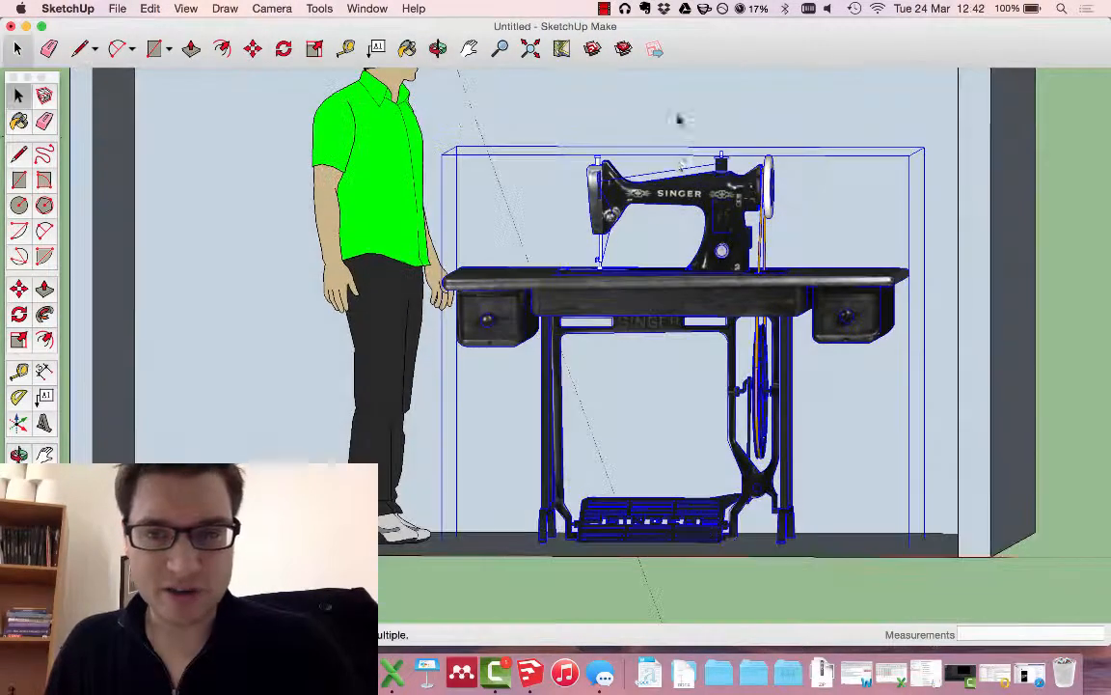
pyautogui.moveTo(648, 245); pyautogui.dragTo(622, 282, button='middle')
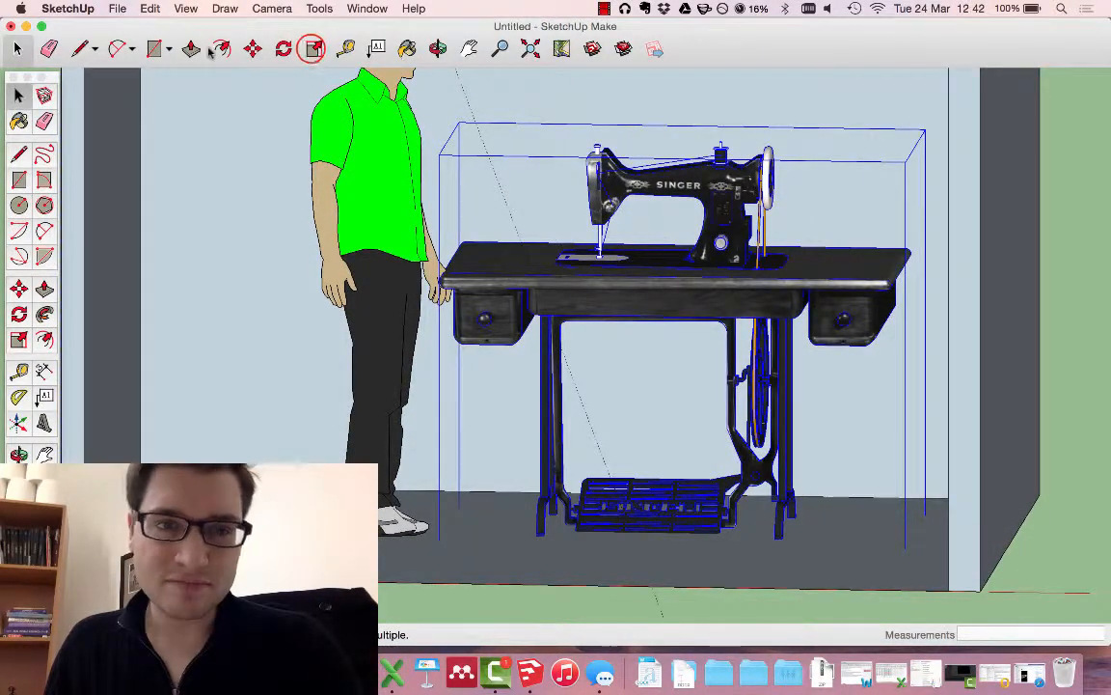
pyautogui.click(314, 48)
pyautogui.click(439, 156)
pyautogui.moveTo(479, 195); pyautogui.dragTo(514, 217)
pyautogui.click(17, 91)
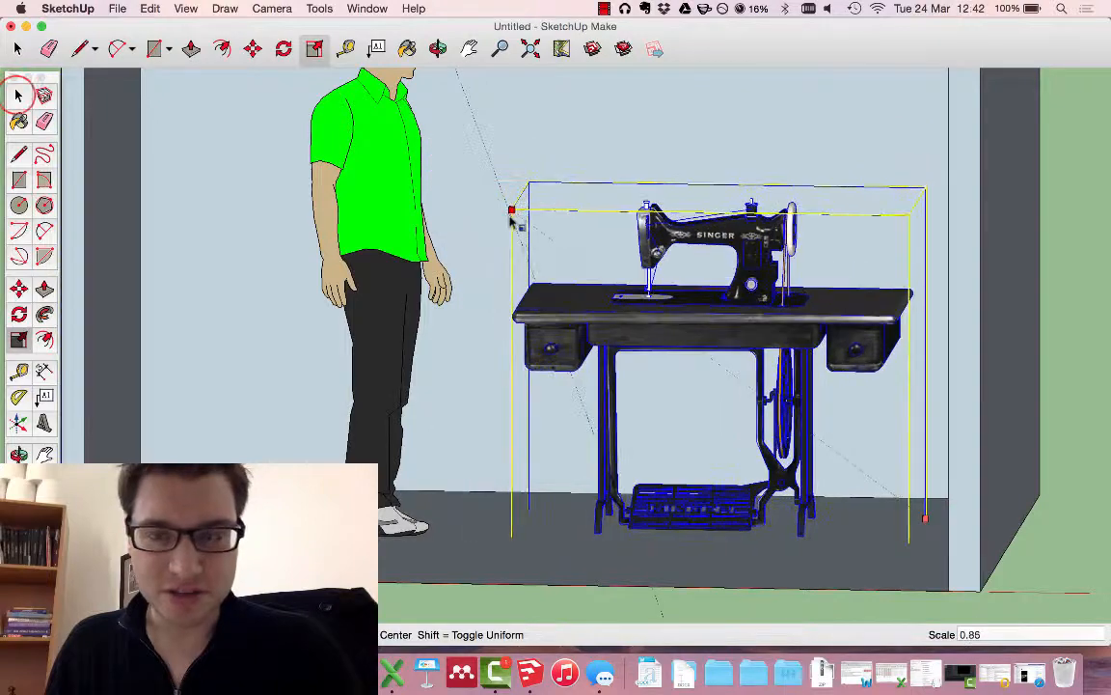
# Clear the selection and inspect the sewing machine's size against the person and the room from several angles
pyautogui.moveTo(329, 204); pyautogui.dragTo(429, 251, button='middle')
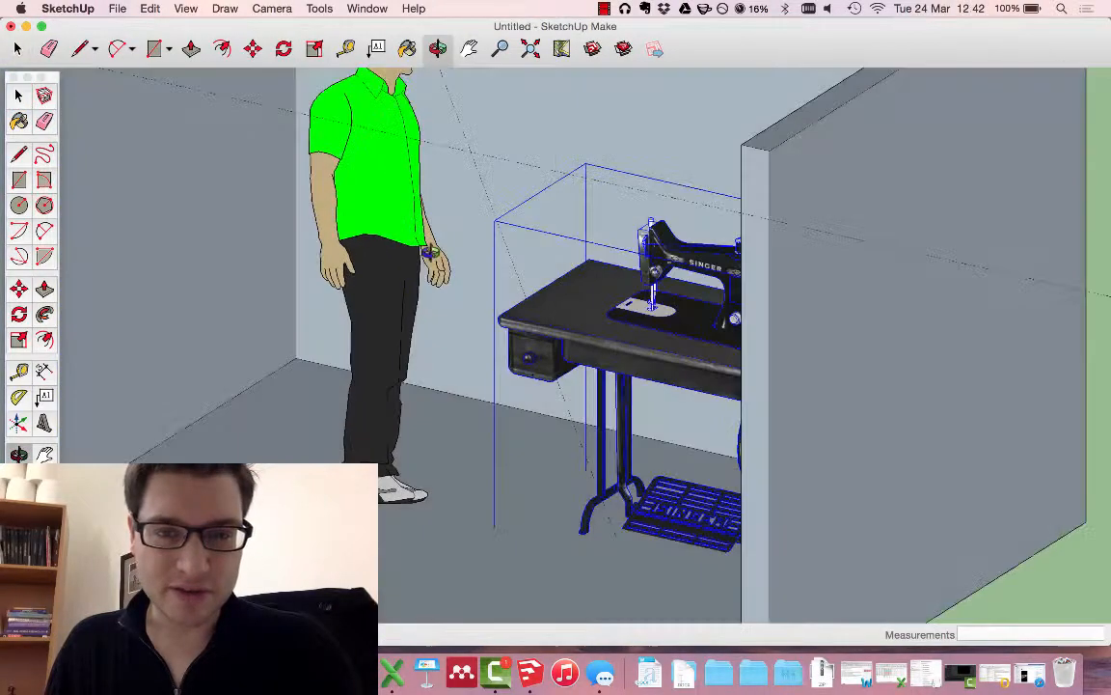
pyautogui.scroll(-5, 525, 290)
pyautogui.moveTo(529, 286); pyautogui.dragTo(632, 214, button='middle')
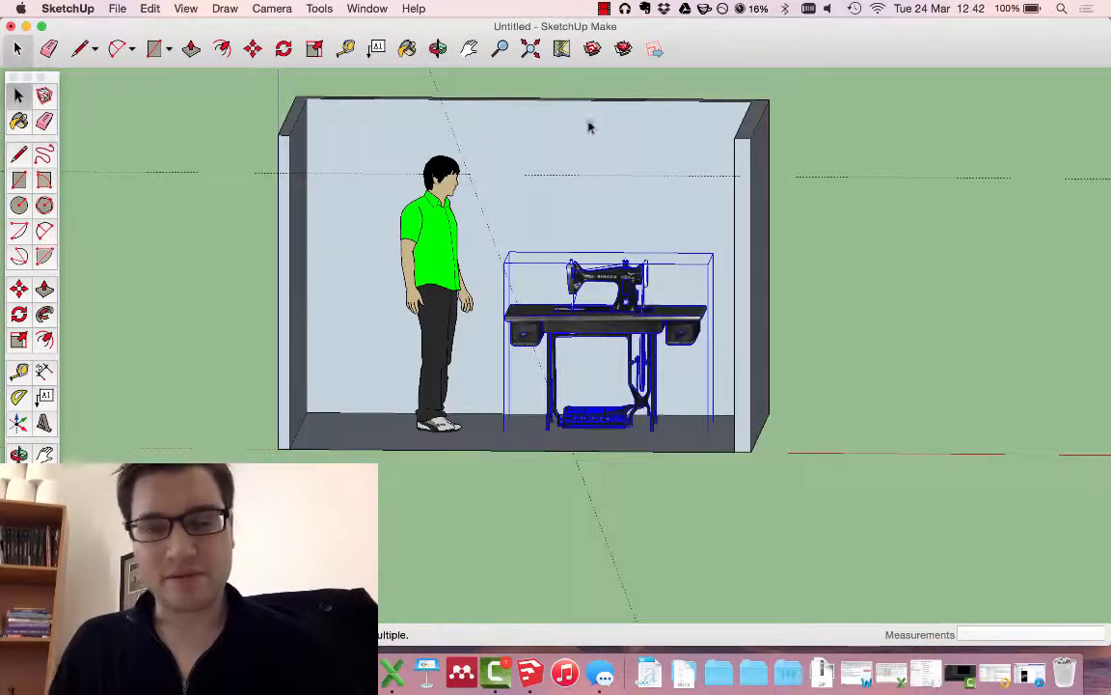
pyautogui.click(18, 95)
pyautogui.click(259, 198)
pyautogui.scroll(5, 603, 309)
pyautogui.moveTo(578, 318); pyautogui.dragTo(581, 372, button='middle')
pyautogui.scroll(-5, 540, 309)
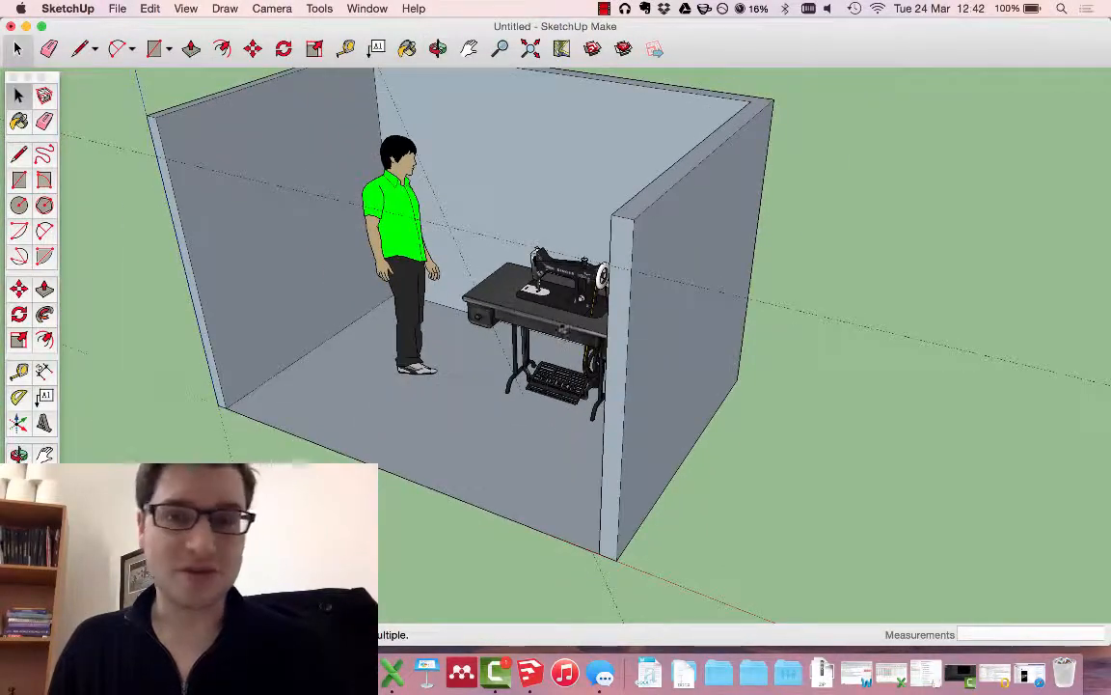